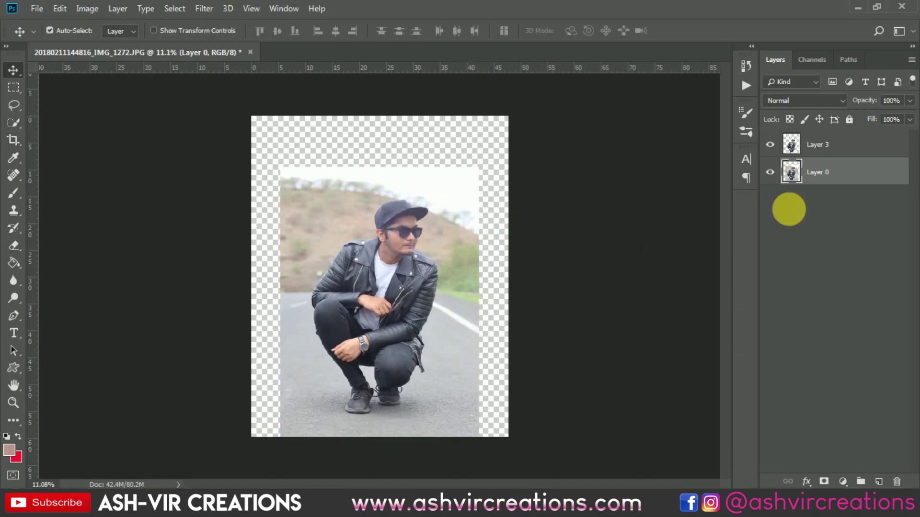
Open the street photo tfh.jpg and place it in the portrait document between Layer 3 and Layer 0.
scroll(626, 240, up, 1)
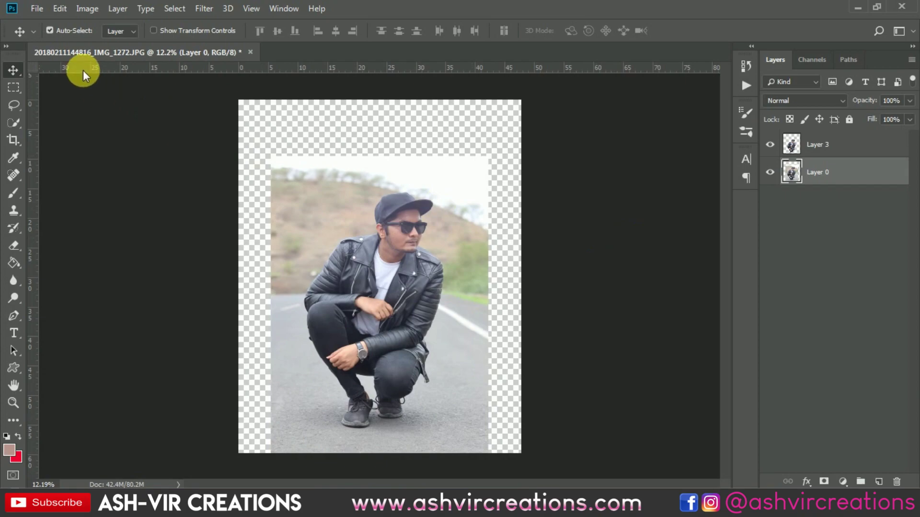
click(38, 7)
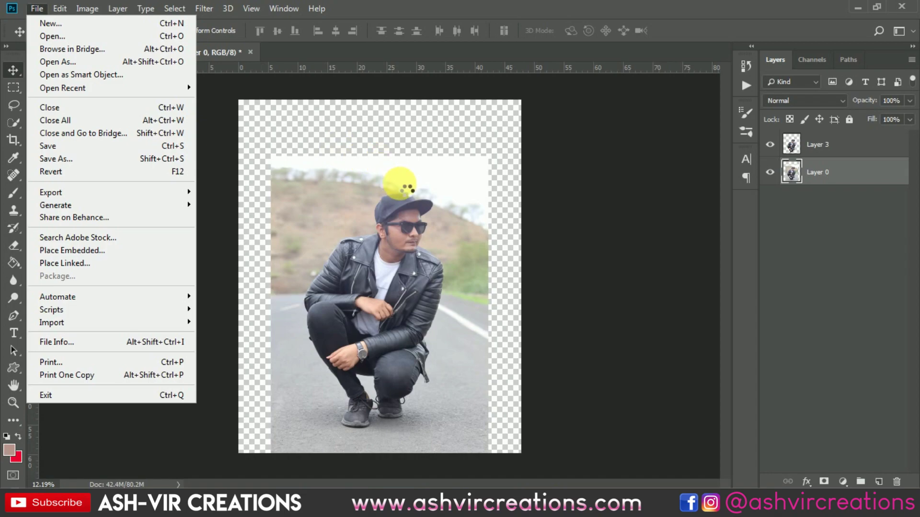
key(ctrl+o)
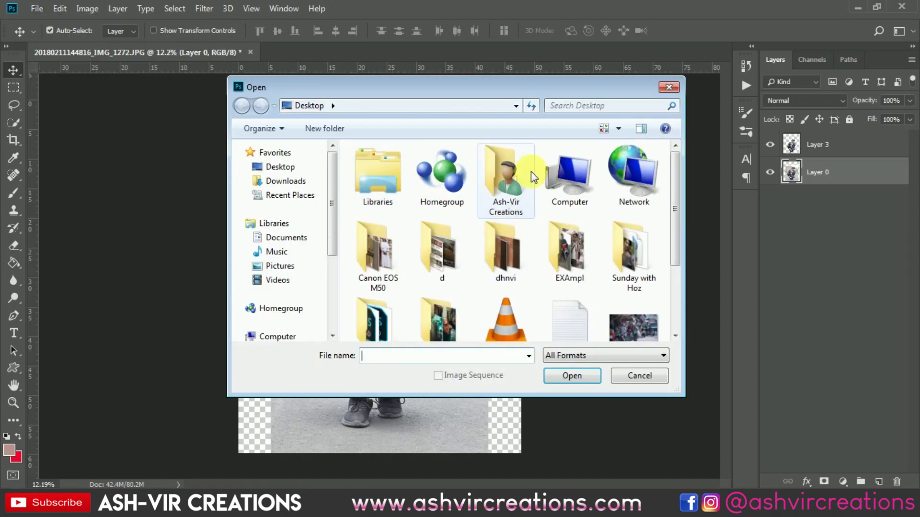
double_click(647, 318)
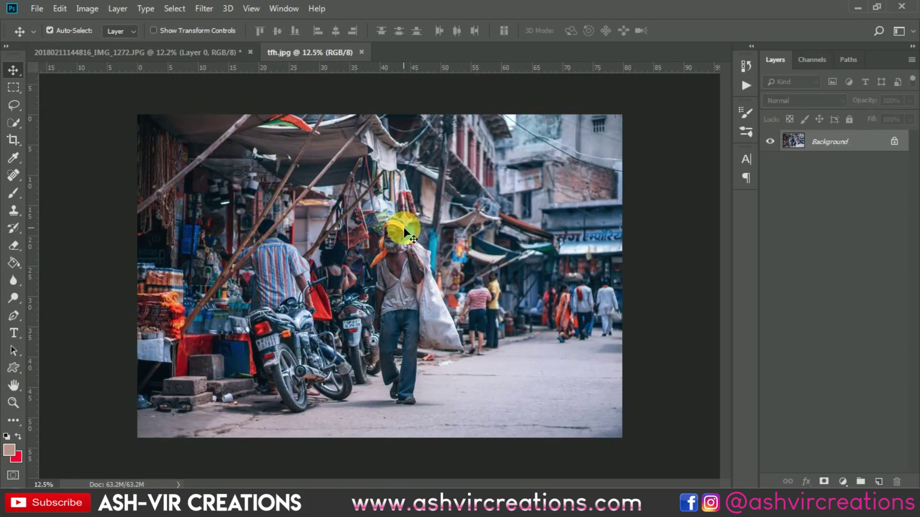
drag(218, 47, 376, 156)
drag(325, 176, 338, 233)
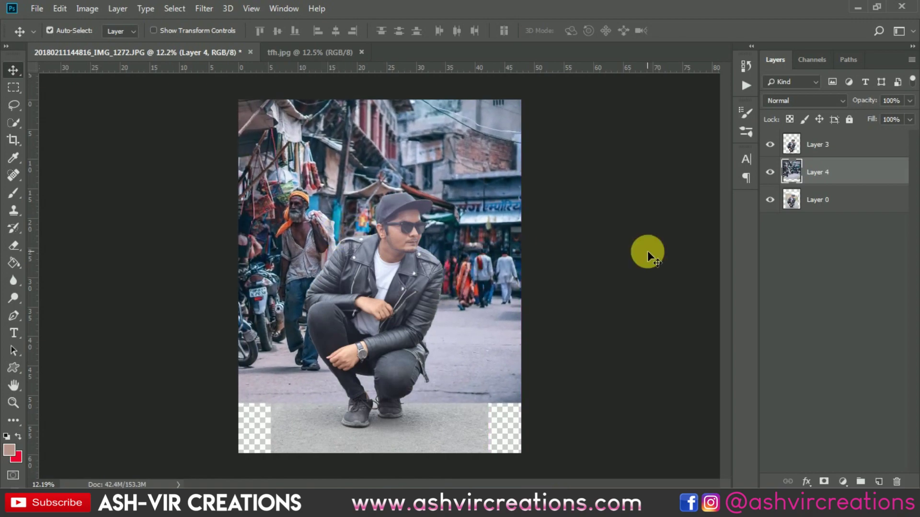
Hide the street photo on Layer 4, duplicate Layer 0, and duplicate that copy once more.
click(770, 172)
click(831, 202)
right_click(829, 199)
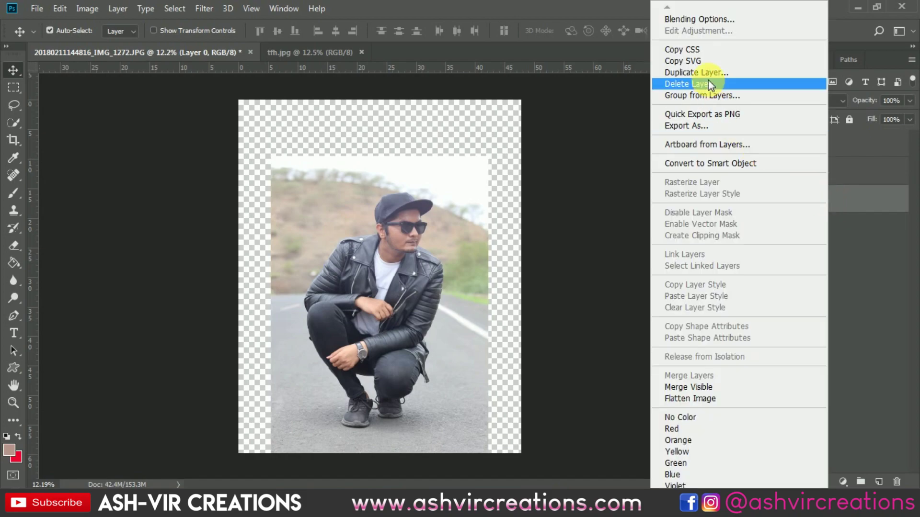
click(706, 75)
click(571, 128)
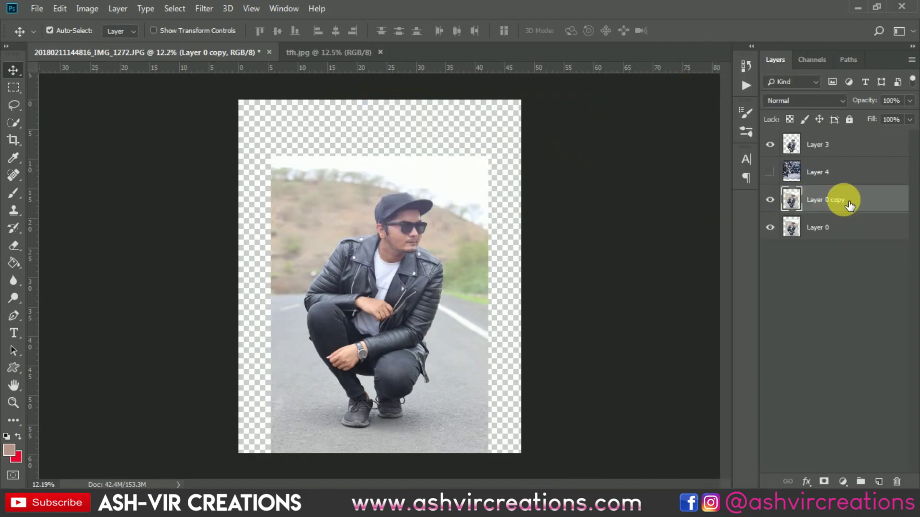
right_click(814, 204)
click(741, 77)
click(577, 133)
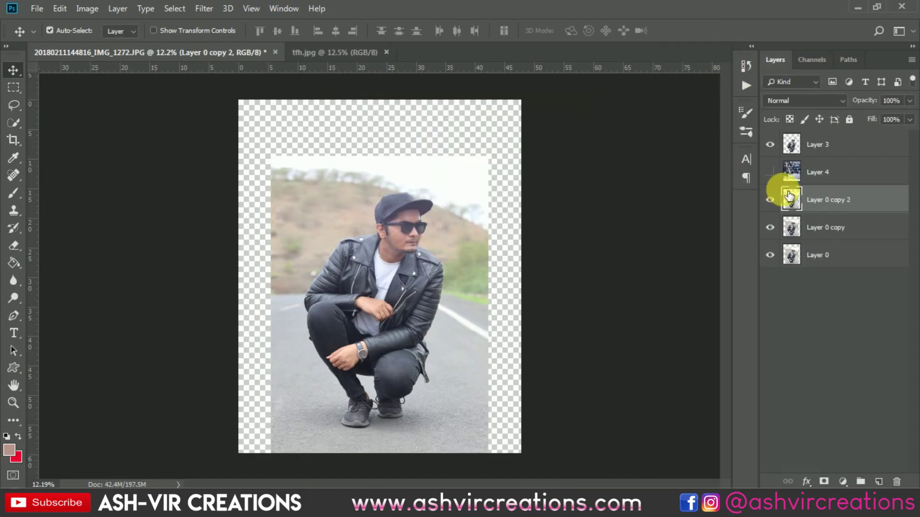
Set the blend mode of Layer 0 copy 2 to Soft Light and compare the image with and without it.
click(793, 99)
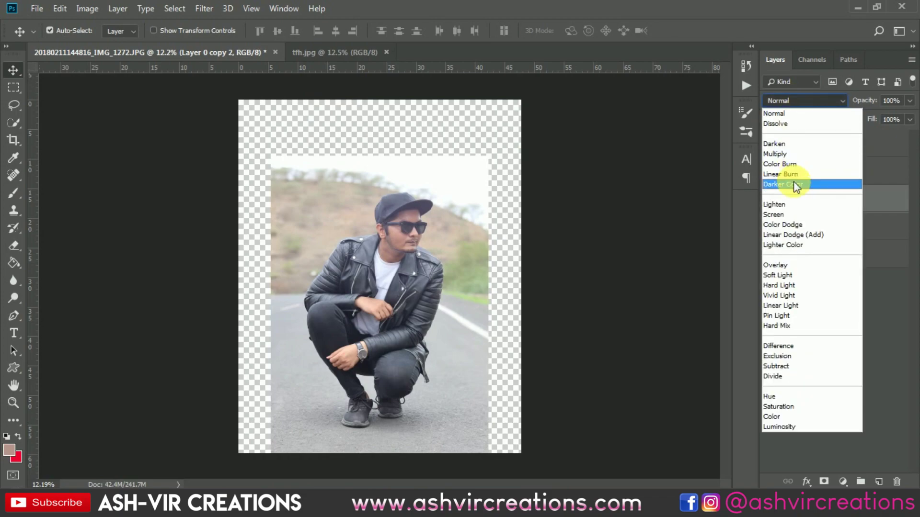
click(776, 276)
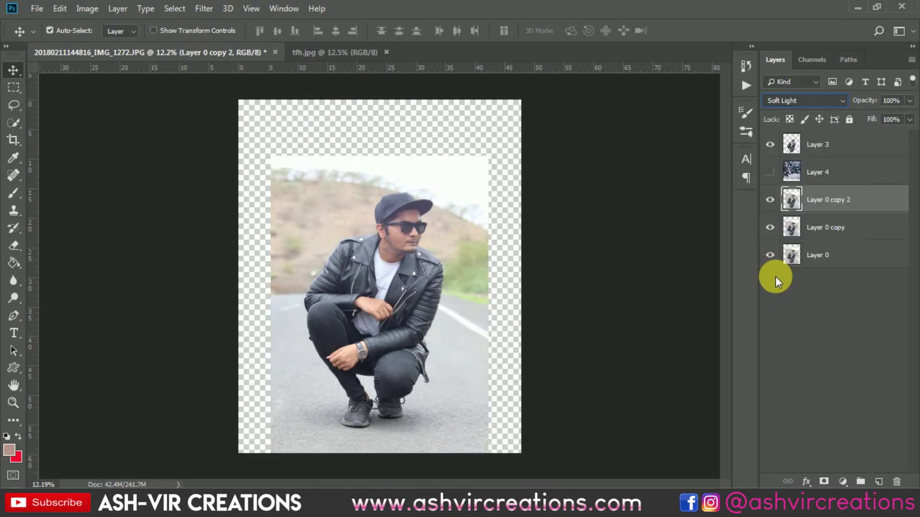
click(770, 199)
click(770, 200)
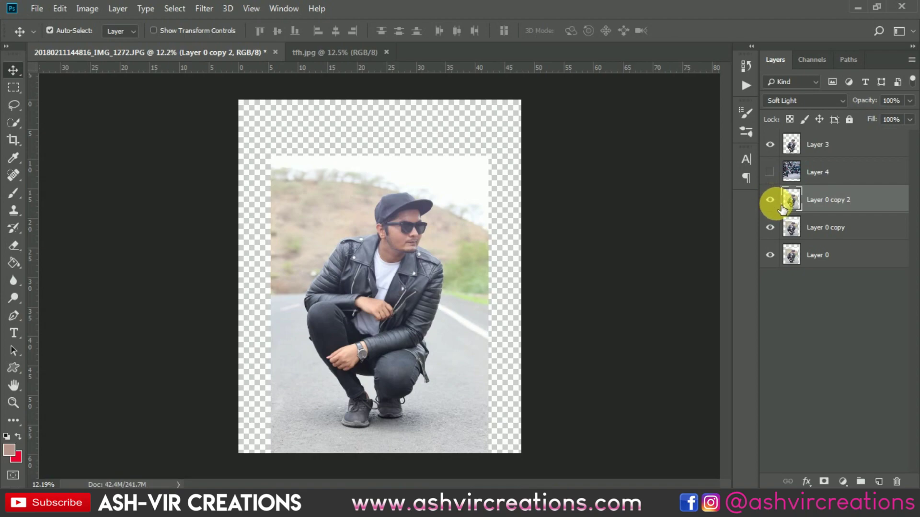
Duplicate the cut-out subject on Layer 3 and set the copy's blend mode to Soft Light.
click(819, 145)
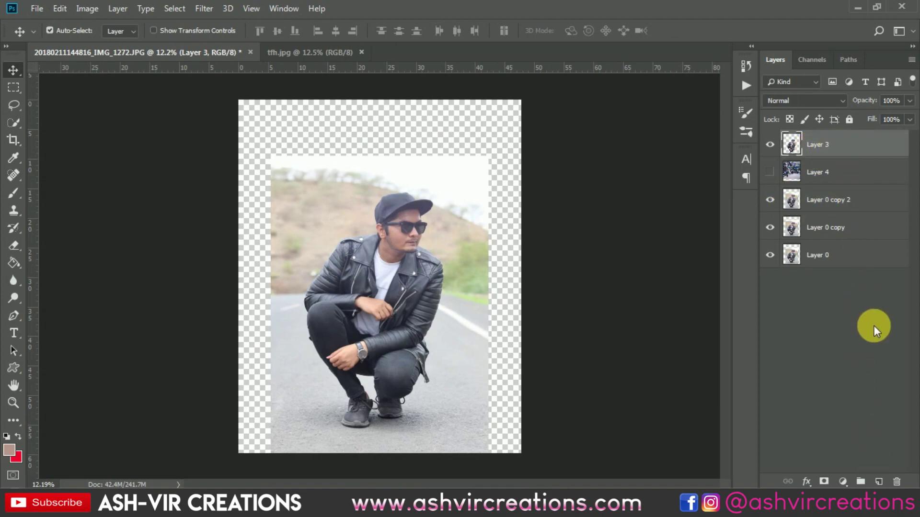
right_click(856, 143)
click(730, 72)
click(571, 129)
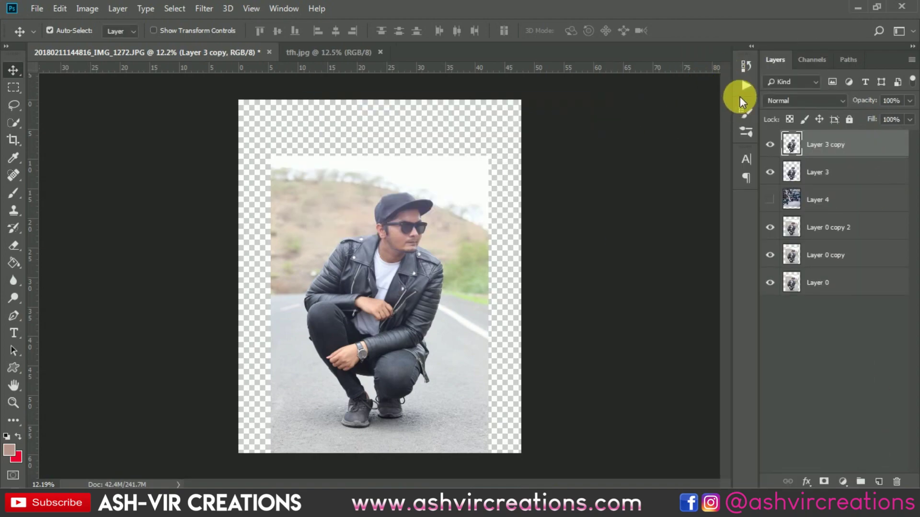
click(798, 101)
click(784, 275)
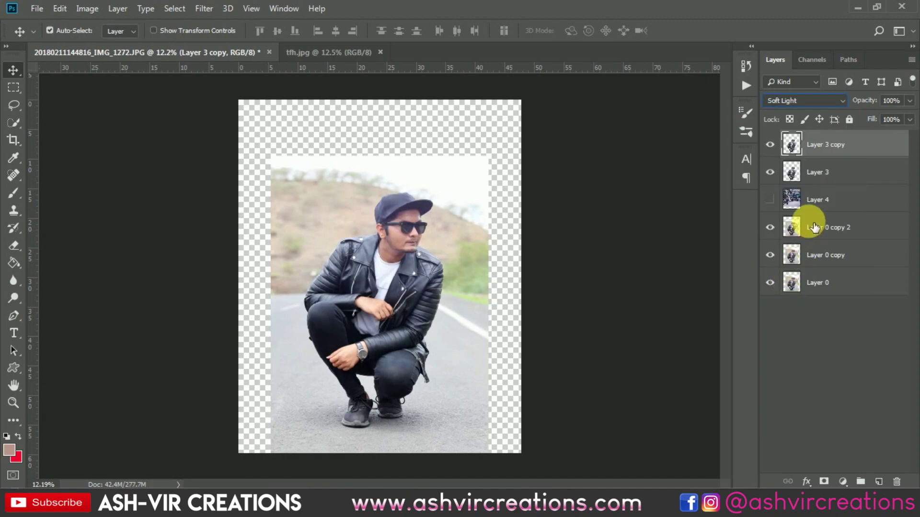
Merge Layer 3 copy with Layer 3 into a single cut-out subject layer.
shift+click(833, 177)
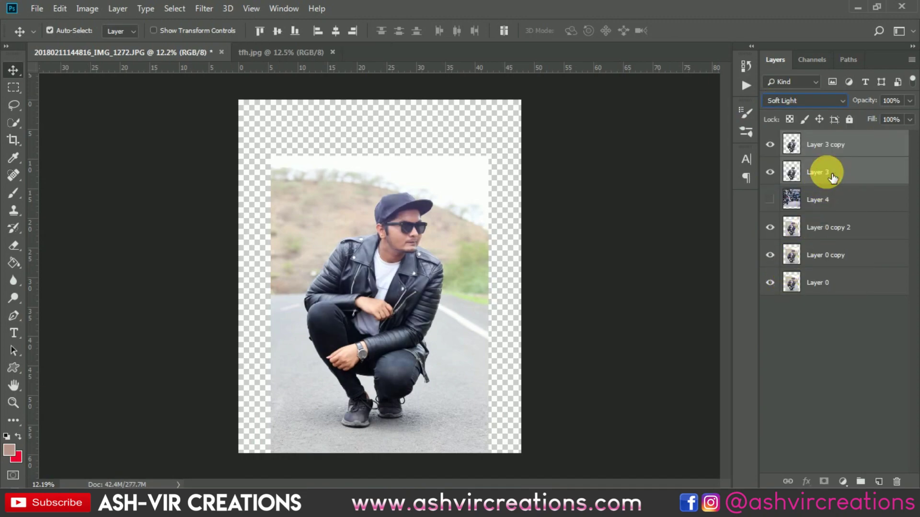
right_click(830, 176)
click(708, 374)
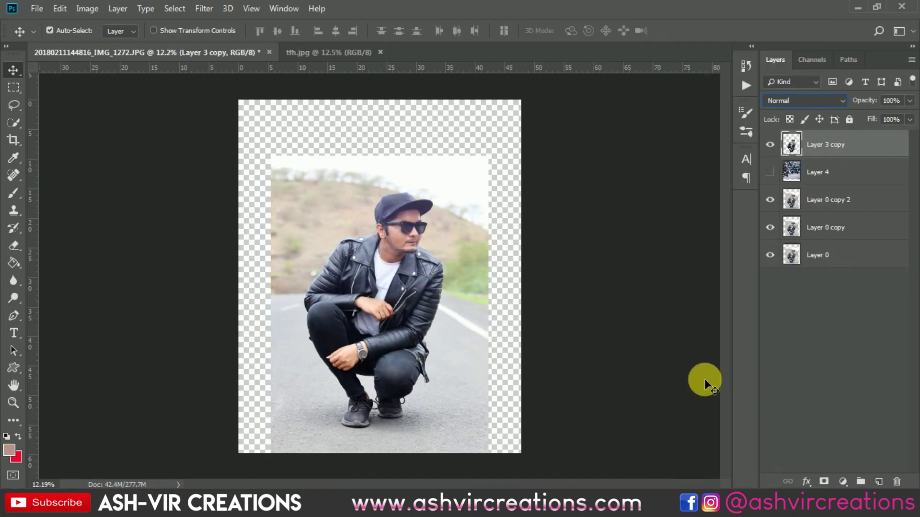
Merge Layer 0 copy 2 with Layer 0 copy into one layer.
click(844, 200)
shift+click(839, 222)
right_click(848, 209)
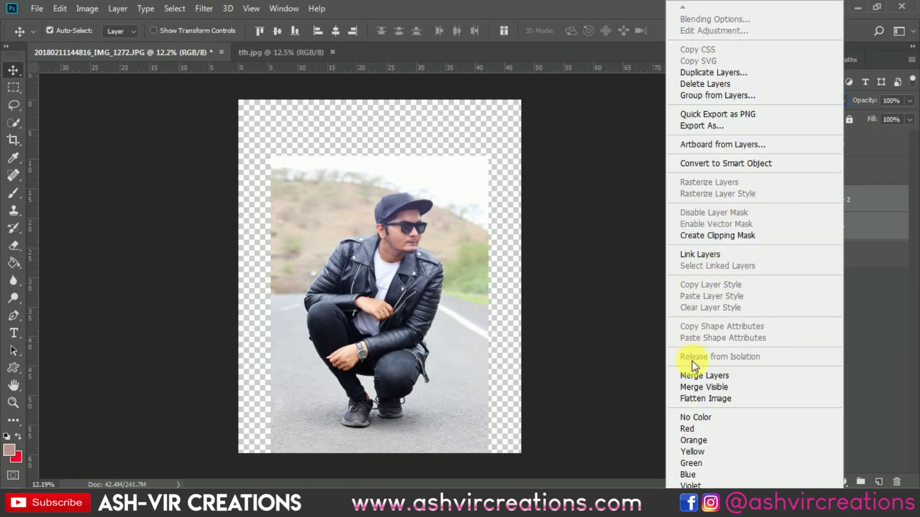
click(693, 375)
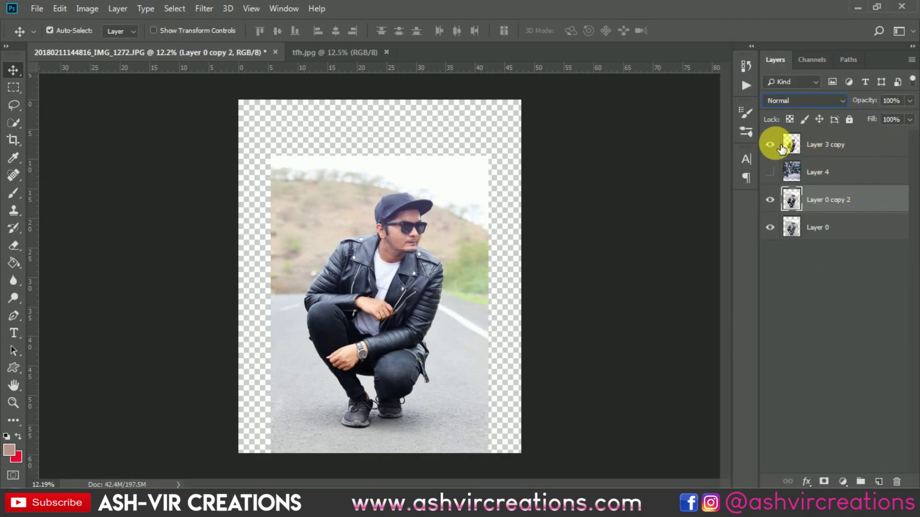
Compare the photo with and without Layer 0 copy 2, and make Layer 4 and Layer 3 copy visible.
click(780, 200)
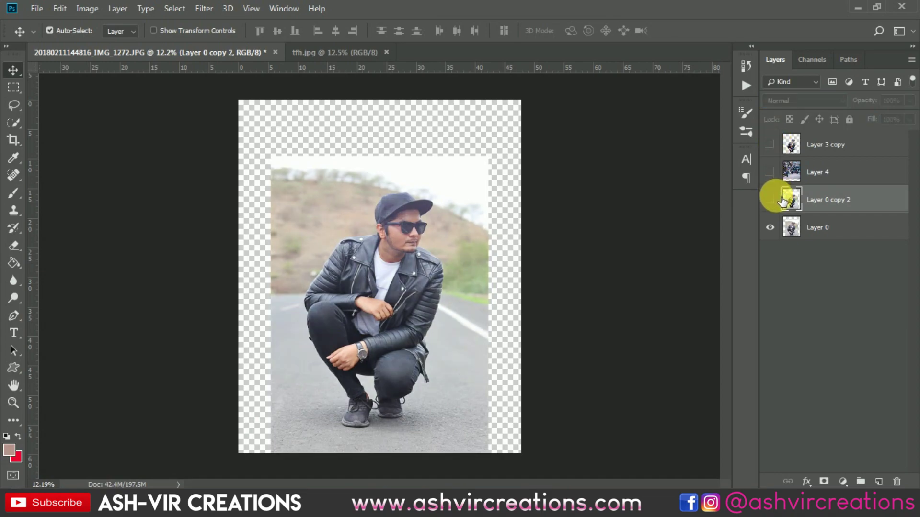
click(781, 201)
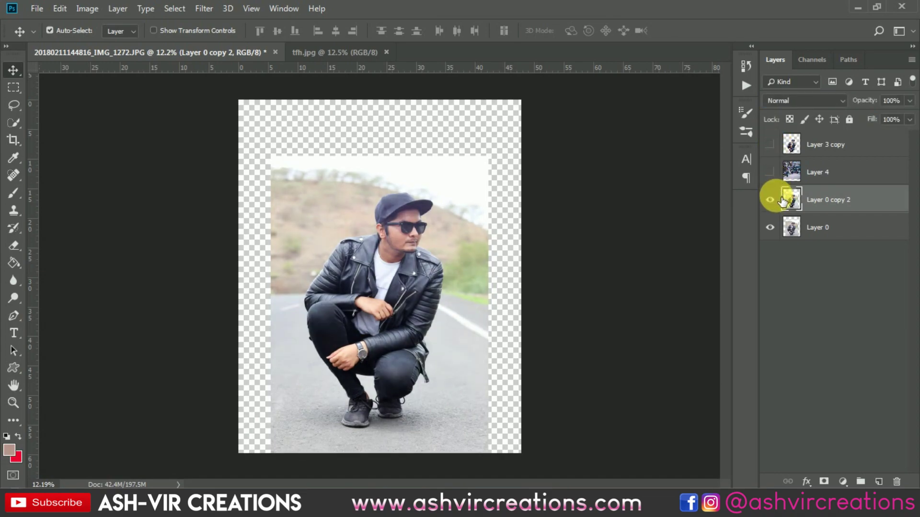
click(772, 172)
click(775, 145)
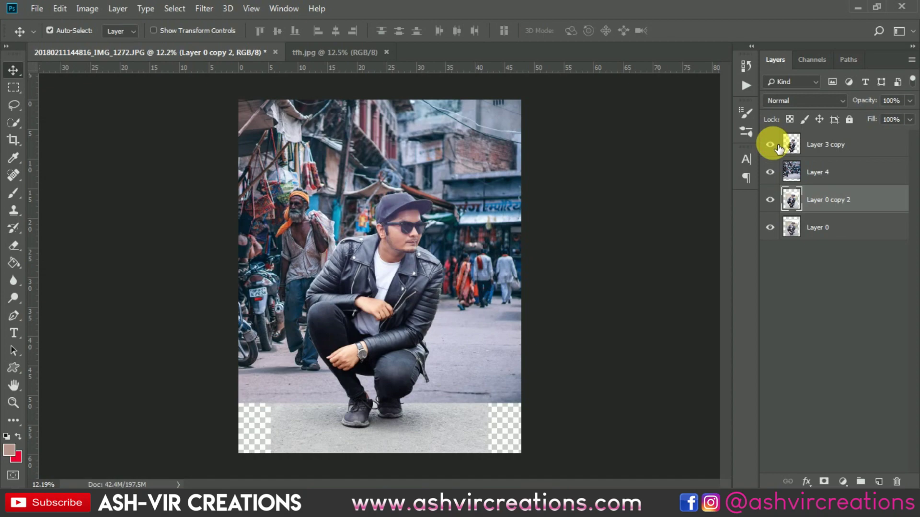
Select the street photo on Layer 4 and move it down close to the canvas's lower edge.
right_click(476, 177)
click(479, 182)
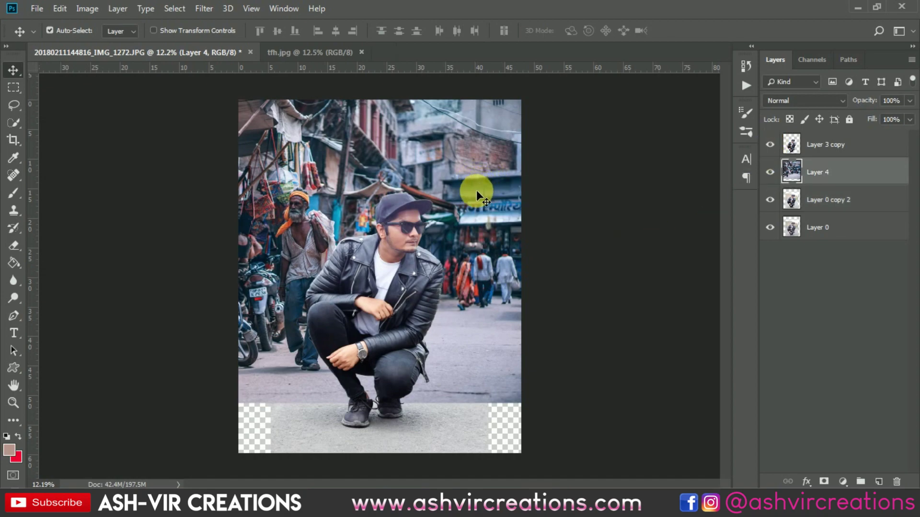
drag(476, 192, 477, 241)
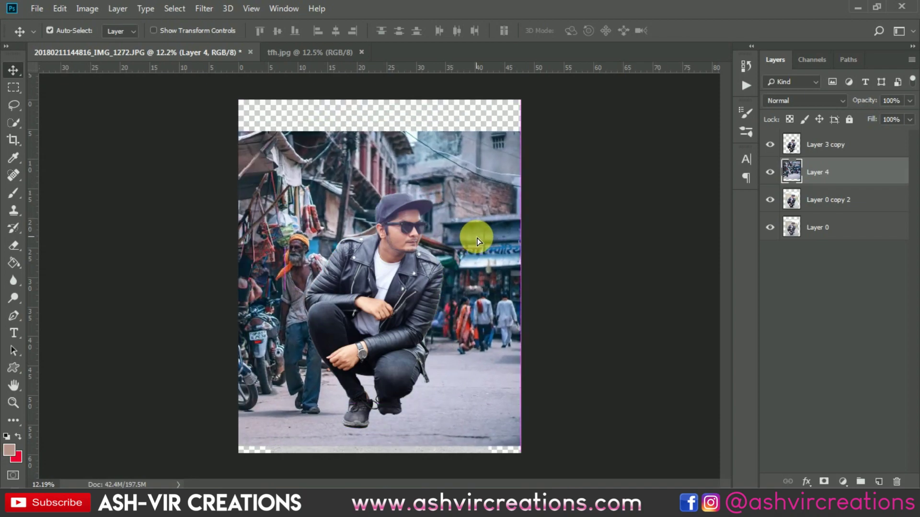
Free-transform the street photo on Layer 4 to about 121% in width and height so it covers the whole canvas.
click(64, 9)
click(102, 288)
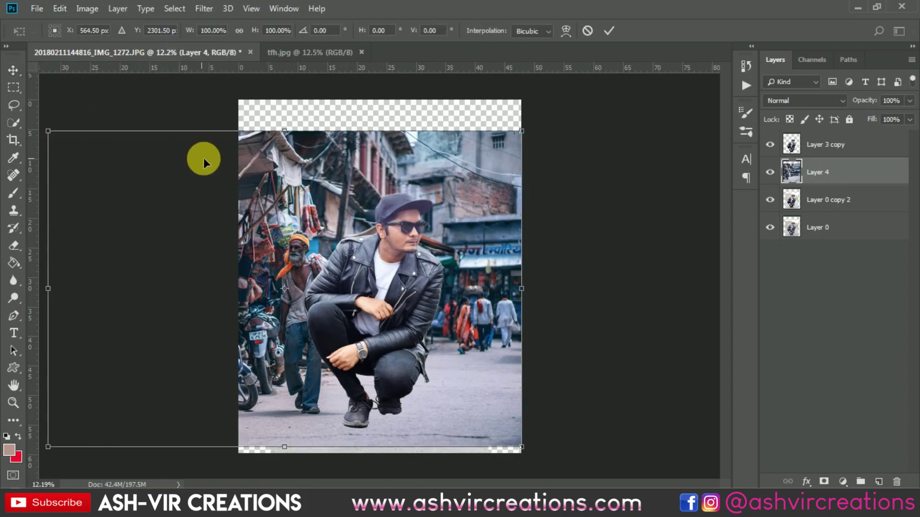
key(ctrl+minus)
key(ctrl+minus)
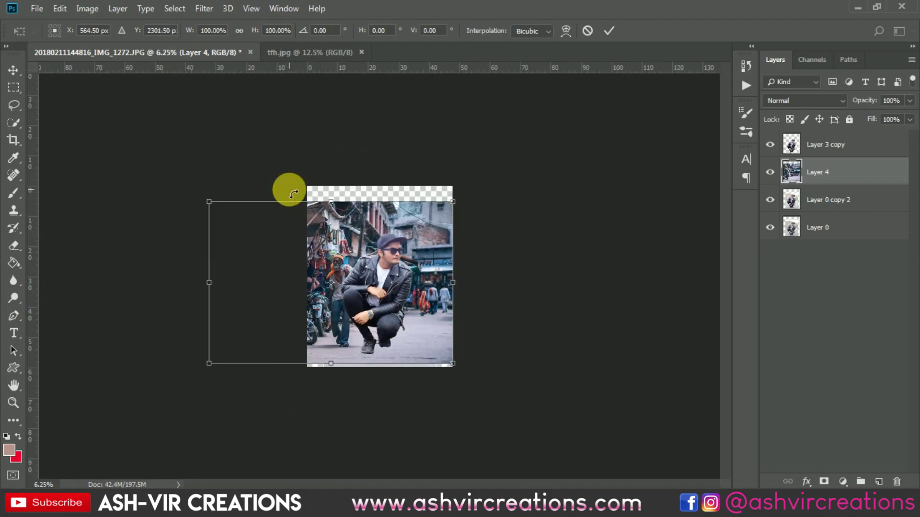
drag(206, 200, 167, 165)
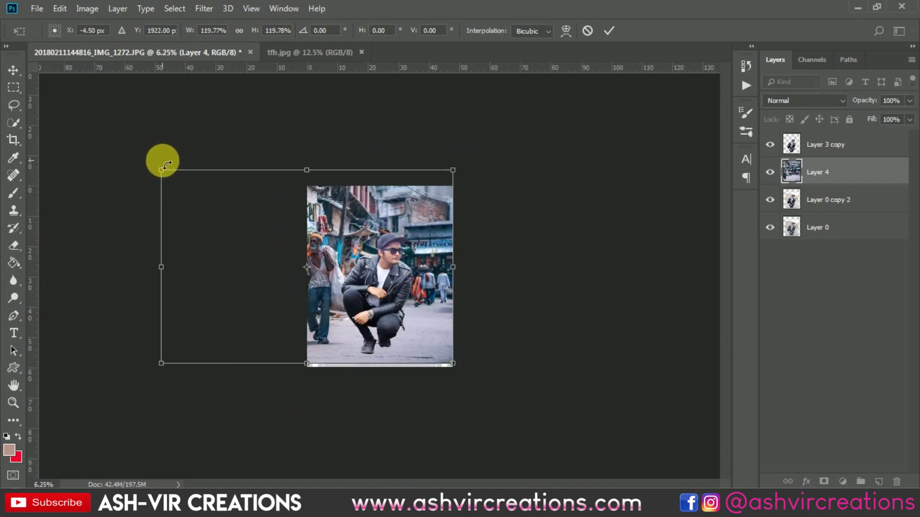
key(ctrl+plus)
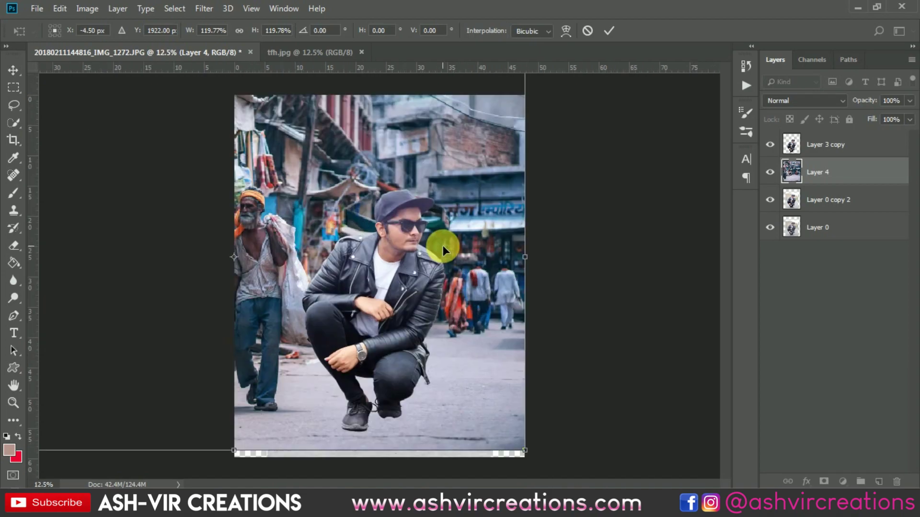
drag(455, 261, 453, 268)
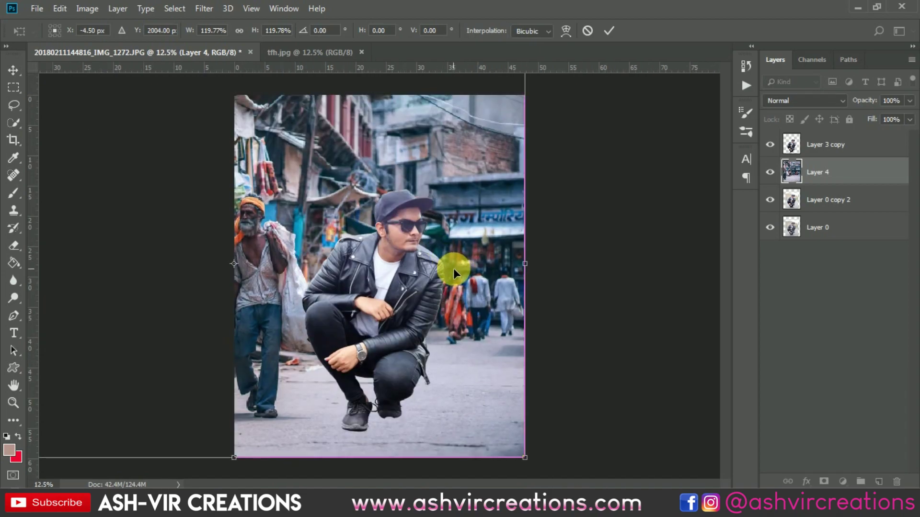
key(ctrl+minus)
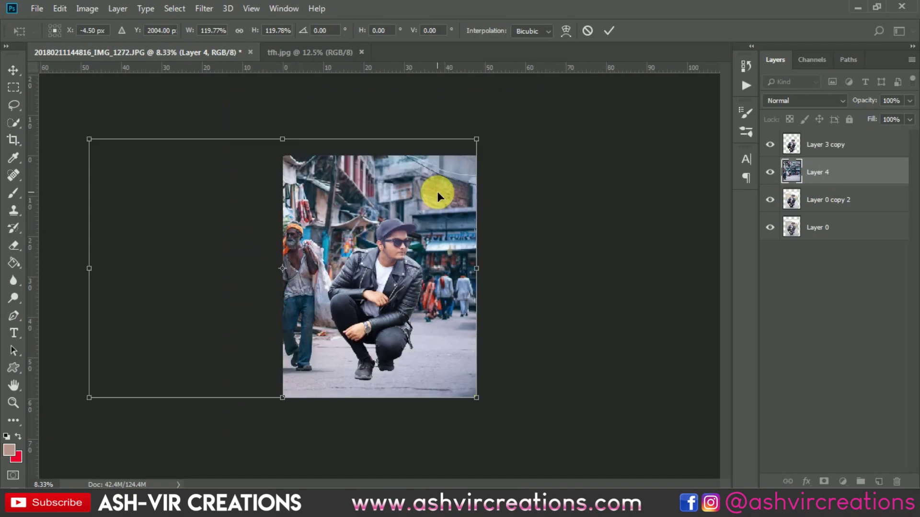
drag(90, 145, 85, 142)
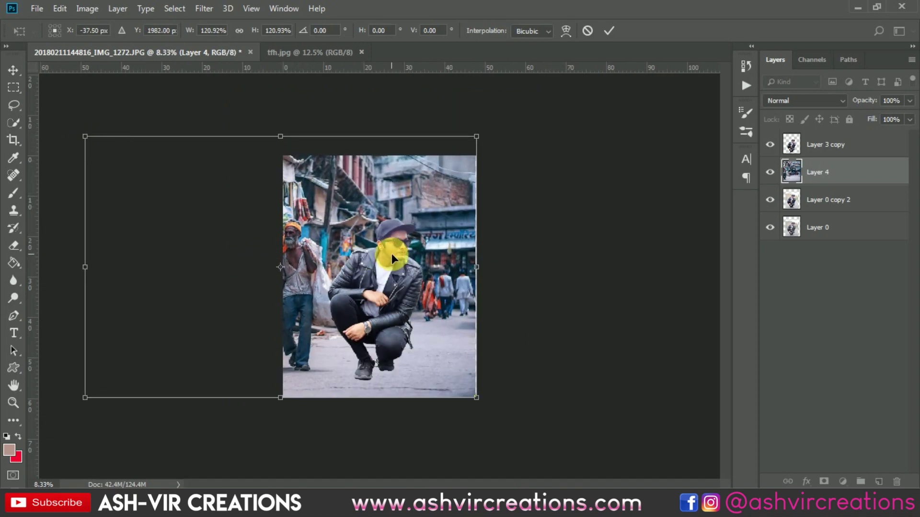
key(Return)
Add a layer mask to Layer 4 and paint it black with a soft 800 px brush around the shoes to reveal the original ground.
scroll(431, 245, up, 3)
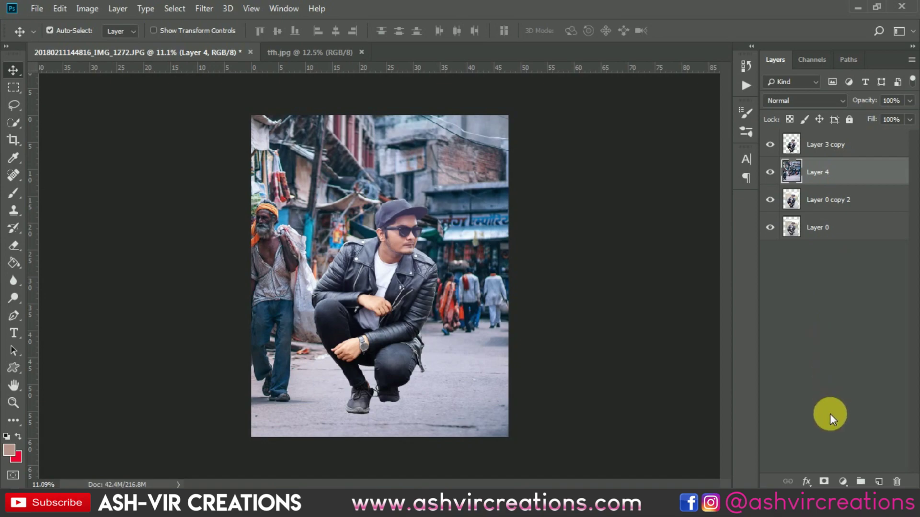
click(824, 482)
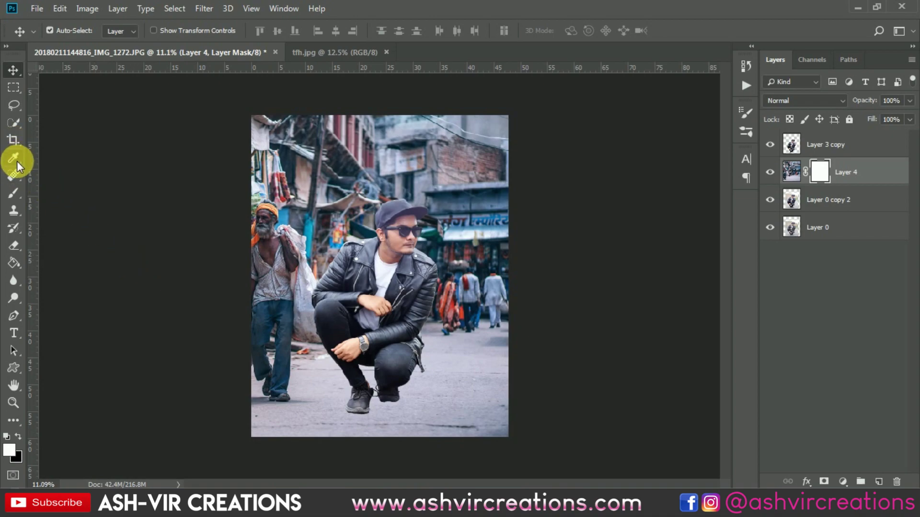
click(13, 193)
scroll(376, 383, up, 3)
drag(366, 406, 396, 259)
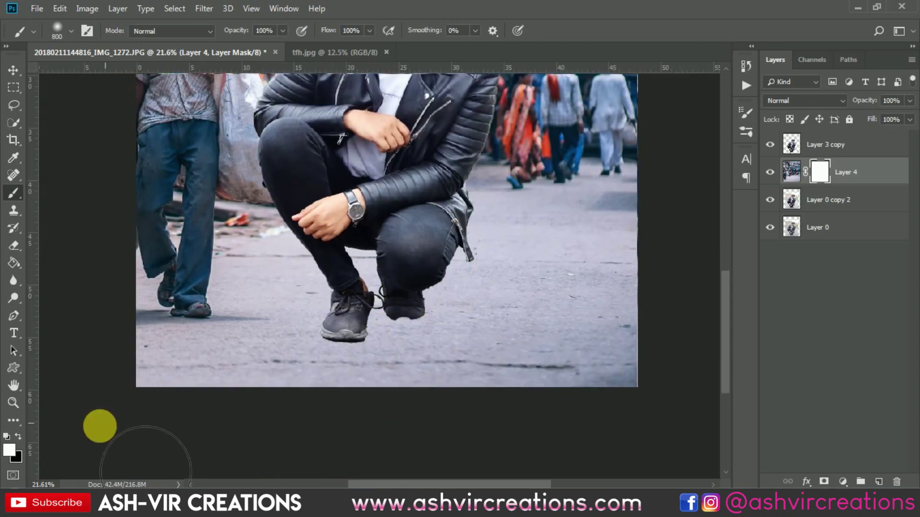
mouse_move(345, 316)
mouse_down()
mouse_move(394, 321)
mouse_move(304, 326)
mouse_move(220, 311)
mouse_move(282, 325)
mouse_move(463, 324)
mouse_move(441, 318)
mouse_move(517, 329)
mouse_move(441, 328)
mouse_move(521, 314)
mouse_move(381, 308)
mouse_move(486, 314)
mouse_move(436, 332)
mouse_up()
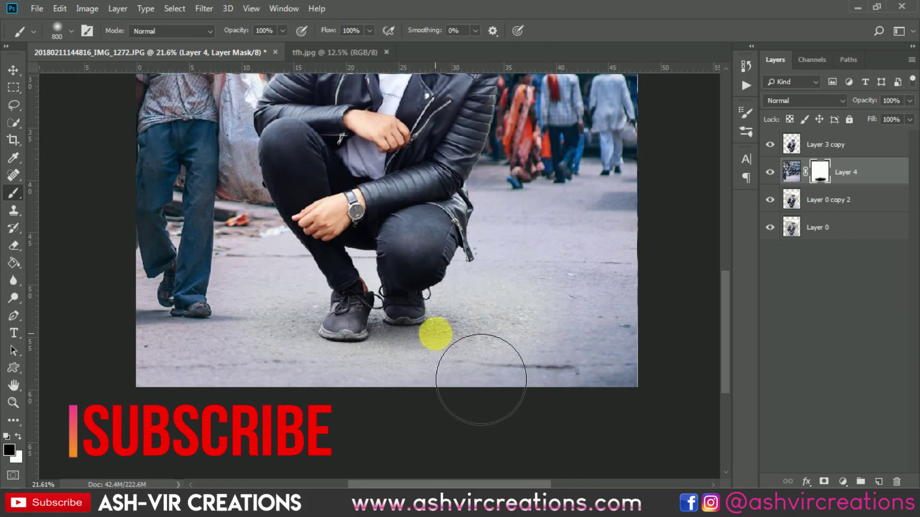
key(v)
scroll(429, 324, down, 1)
scroll(429, 324, down, 1)
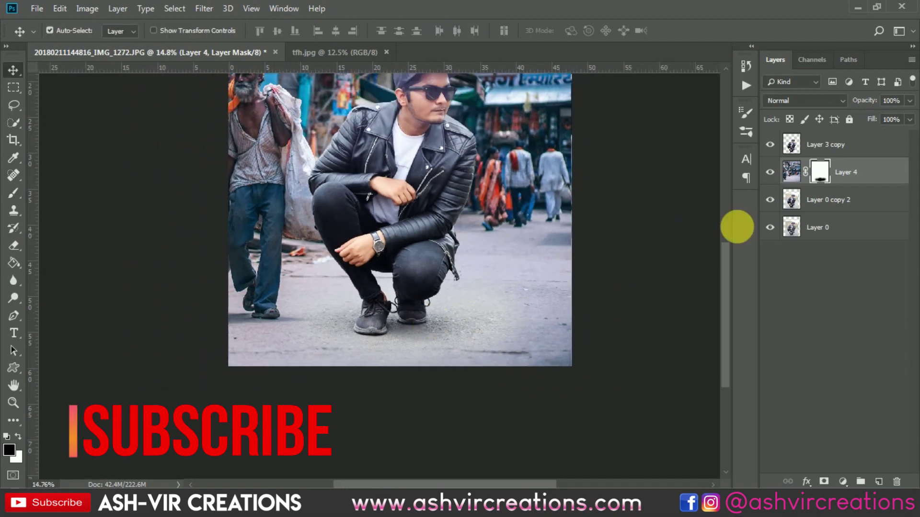
Apply a Box Blur with a 37-pixel radius to the street photo on Layer 4, leaving its mask untouched.
click(791, 172)
scroll(533, 245, down, 2)
scroll(511, 233, up, 1)
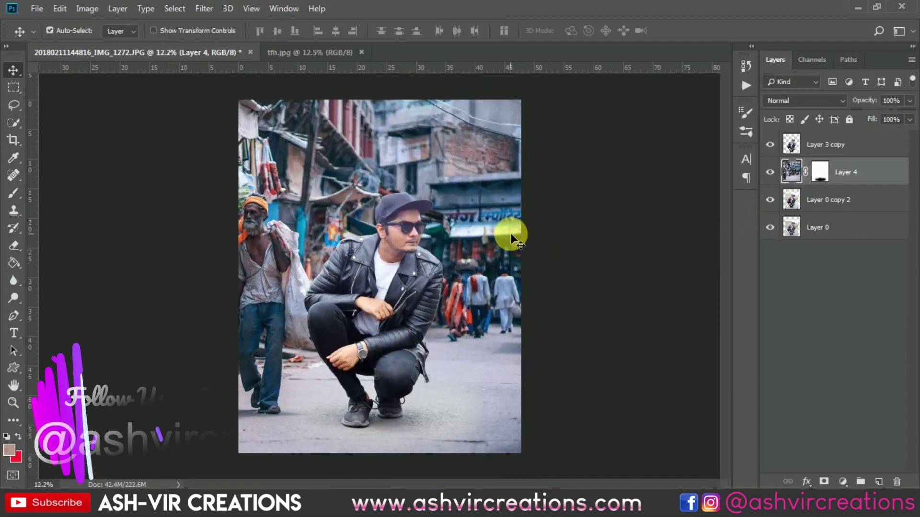
click(205, 9)
mouse_move(226, 161)
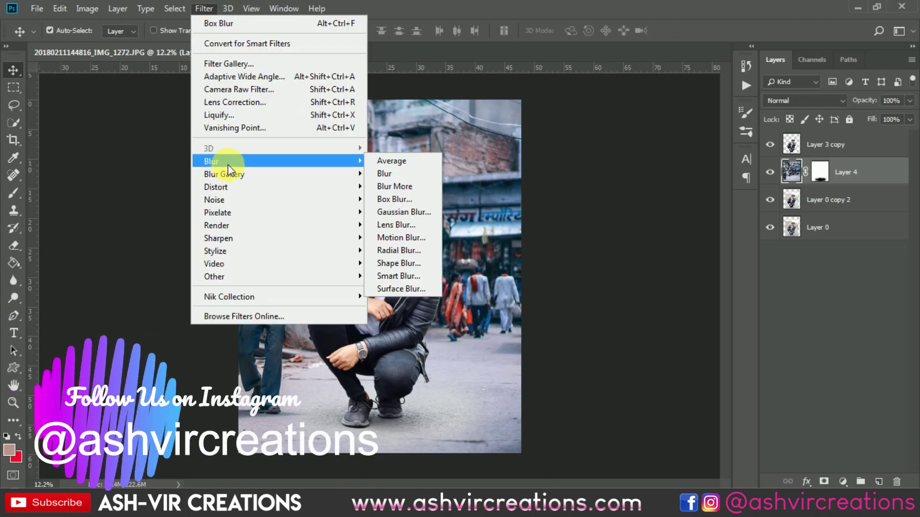
click(401, 199)
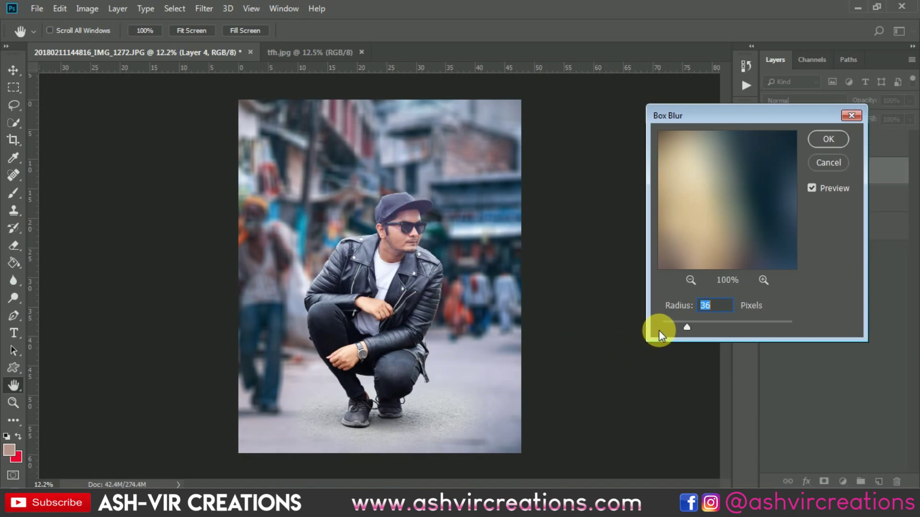
drag(659, 330, 688, 326)
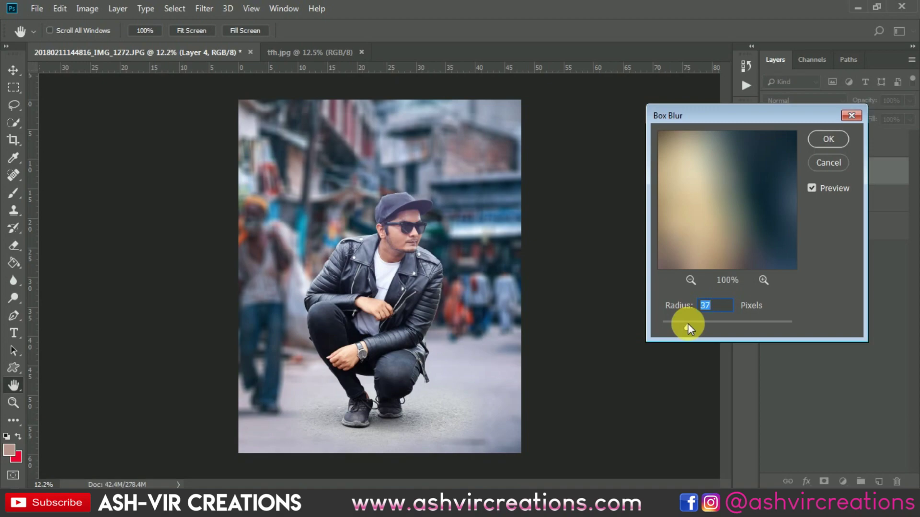
click(819, 138)
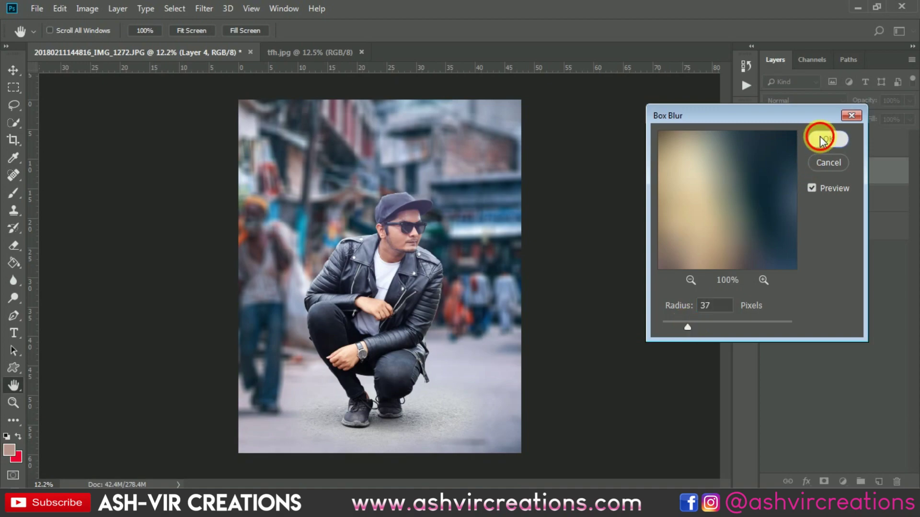
On Layer 3 copy, soften the cutout edge of the lower trouser leg above the shoe with a 40 px Blur tool.
scroll(395, 239, up, 3)
drag(395, 238, 437, 140)
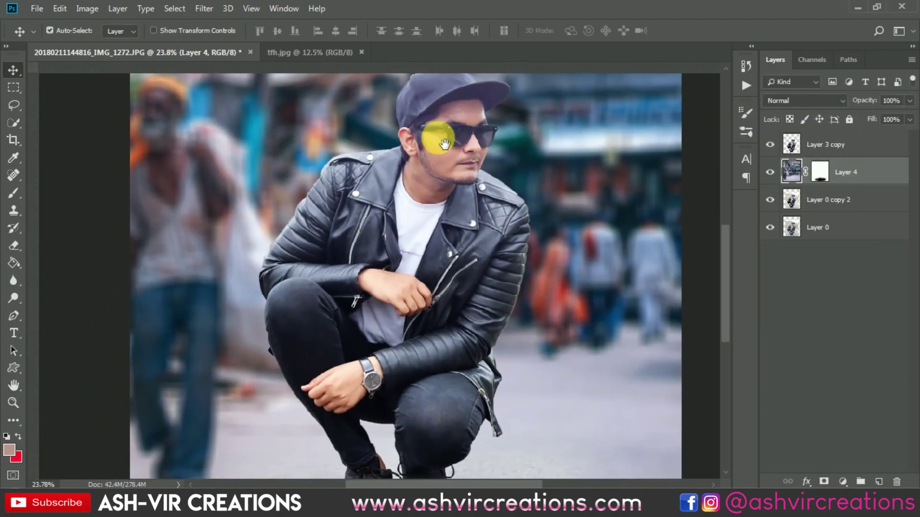
click(841, 145)
drag(406, 339, 513, 281)
right_click(16, 278)
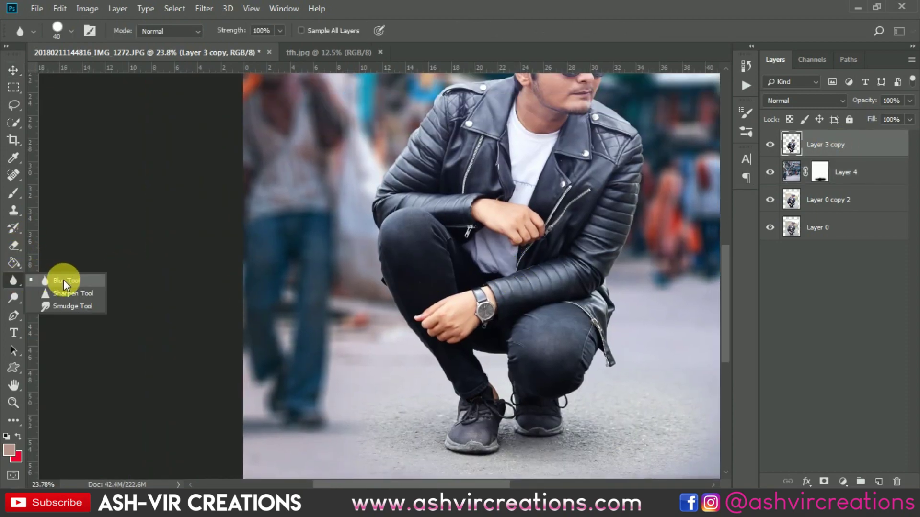
click(64, 281)
right_click(378, 200)
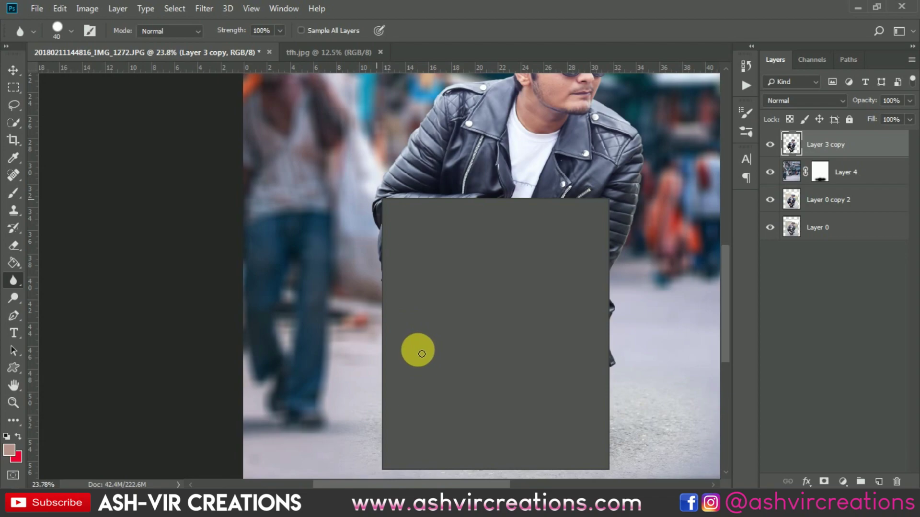
double_click(514, 340)
scroll(515, 340, up, 6)
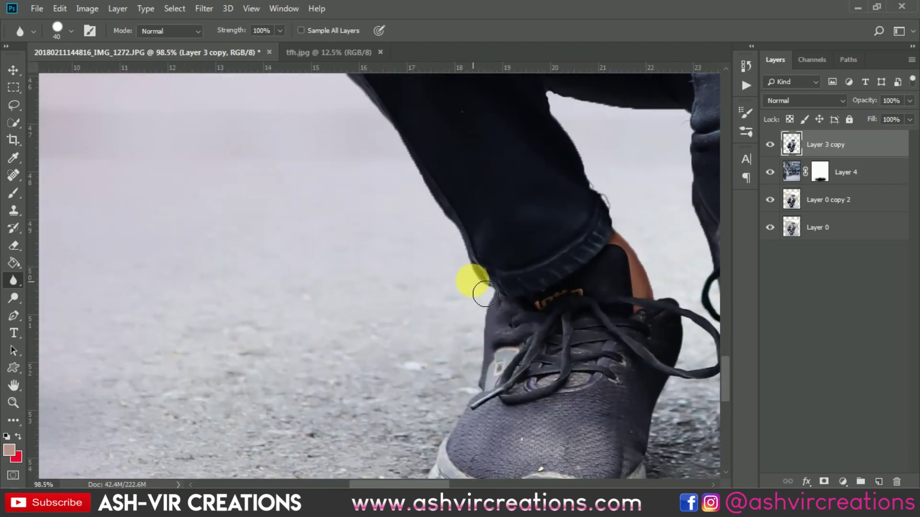
mouse_move(411, 189)
mouse_down()
mouse_move(555, 367)
mouse_move(561, 338)
mouse_move(569, 366)
mouse_move(555, 333)
mouse_move(510, 290)
mouse_move(538, 305)
mouse_move(493, 263)
mouse_move(407, 143)
mouse_up()
mouse_move(443, 173)
mouse_down()
mouse_move(597, 335)
mouse_move(547, 286)
mouse_move(514, 242)
mouse_move(503, 201)
mouse_move(535, 268)
mouse_move(455, 139)
mouse_move(567, 349)
mouse_move(525, 297)
mouse_up()
Soften the subject's cutout edges around the cap, ear and inner trouser legs with a 9 px Blur tool at 77% strength.
drag(237, 33, 223, 30)
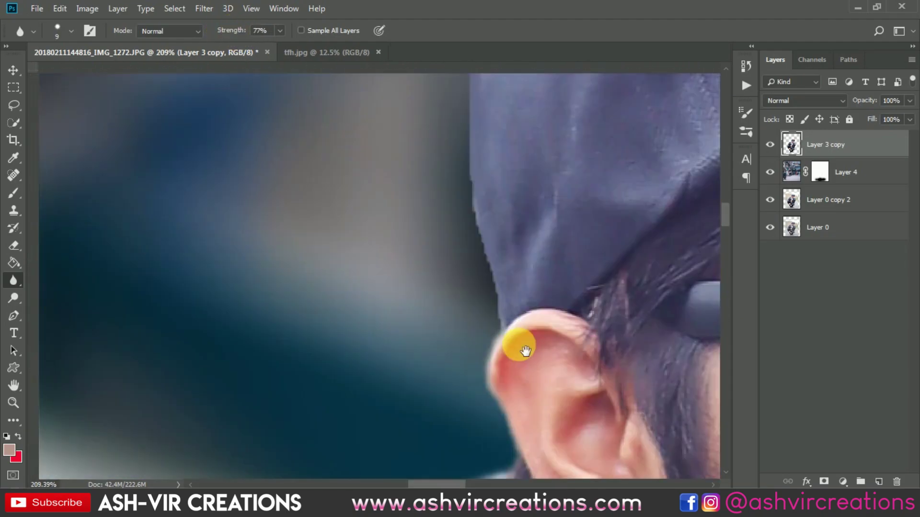
mouse_move(525, 351)
mouse_down()
mouse_move(427, 329)
mouse_move(393, 223)
mouse_move(219, 375)
mouse_up()
key(e)
click(13, 281)
scroll(384, 323, up, 5)
scroll(220, 376, down, 5)
drag(135, 143, 218, 258)
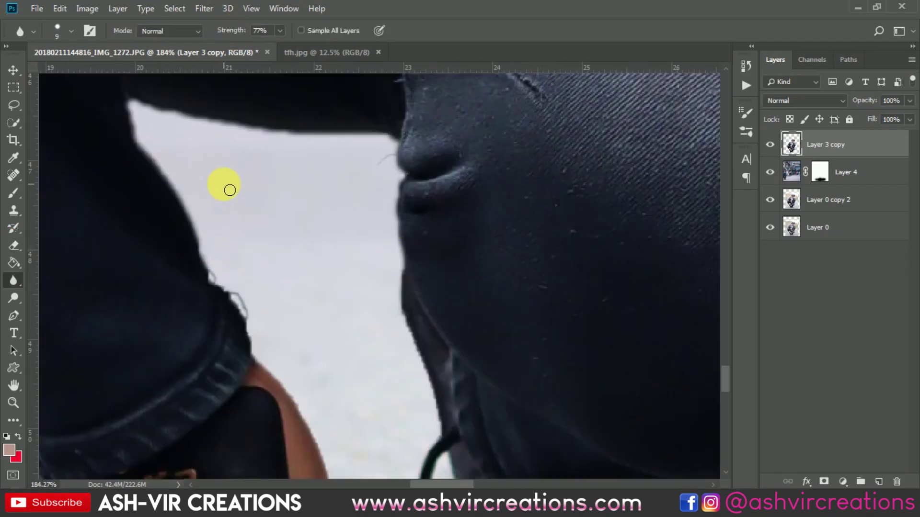
scroll(263, 206, down, 6)
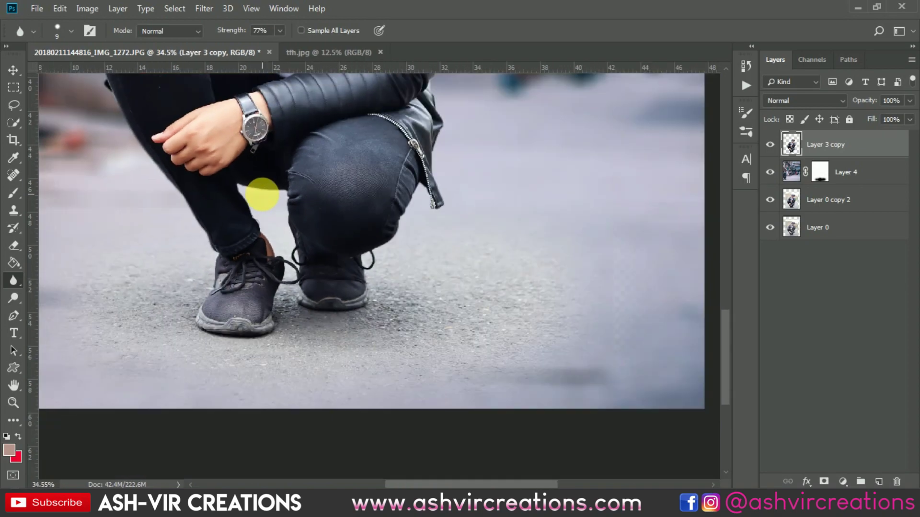
scroll(262, 194, down, 4)
scroll(393, 206, up, 2)
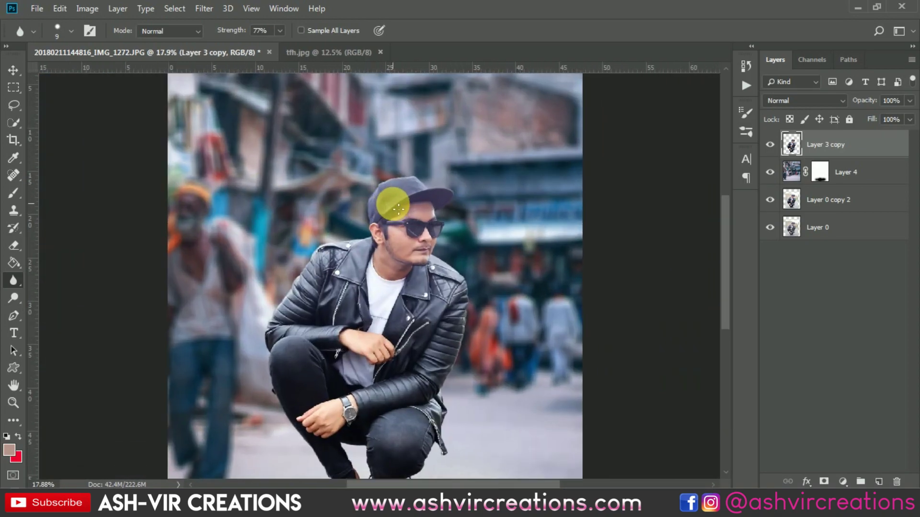
Add a new empty layer above Layer 3 copy and clip it to that layer.
key(v)
scroll(410, 184, up, 1)
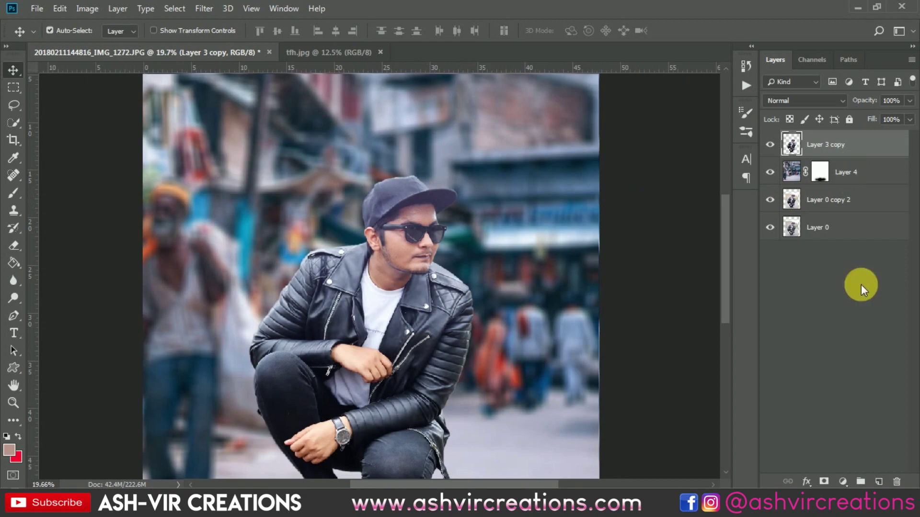
click(879, 482)
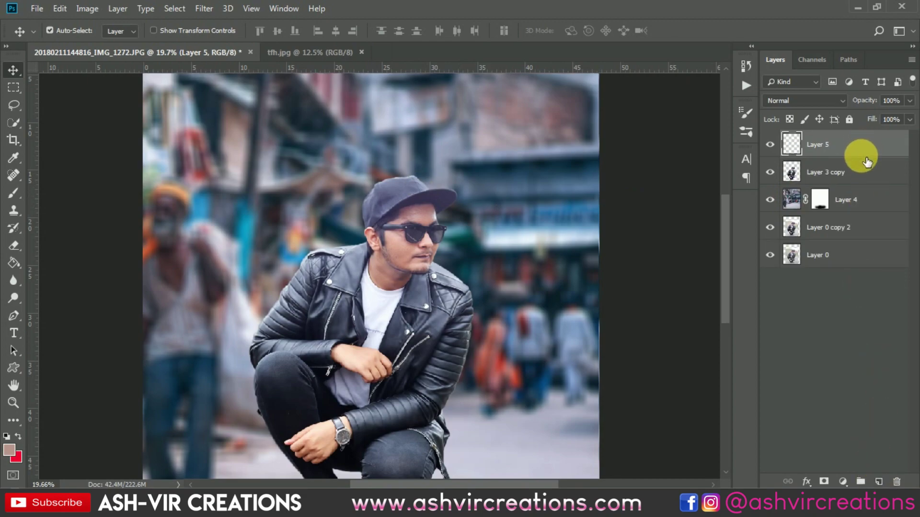
right_click(863, 144)
click(754, 237)
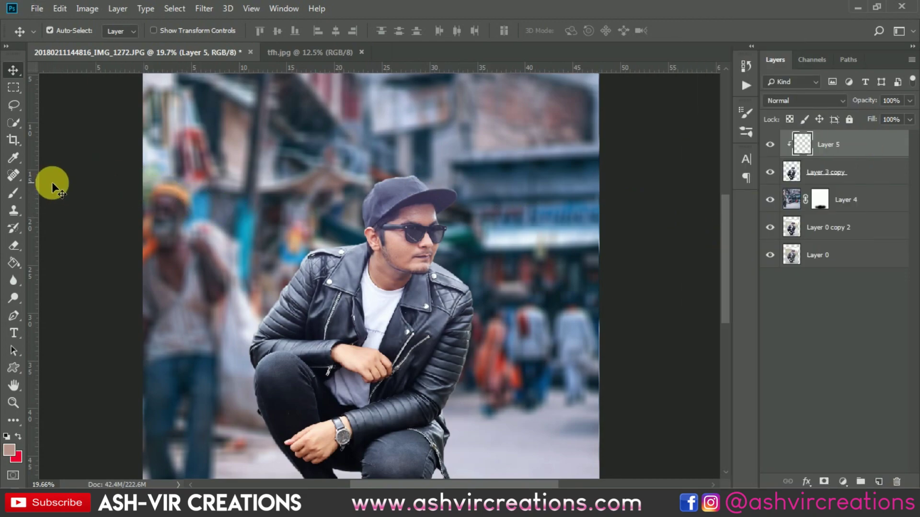
Sample the jacket's dark colour for the brush and set the clipped layer's blending mode to Multiply.
click(5, 192)
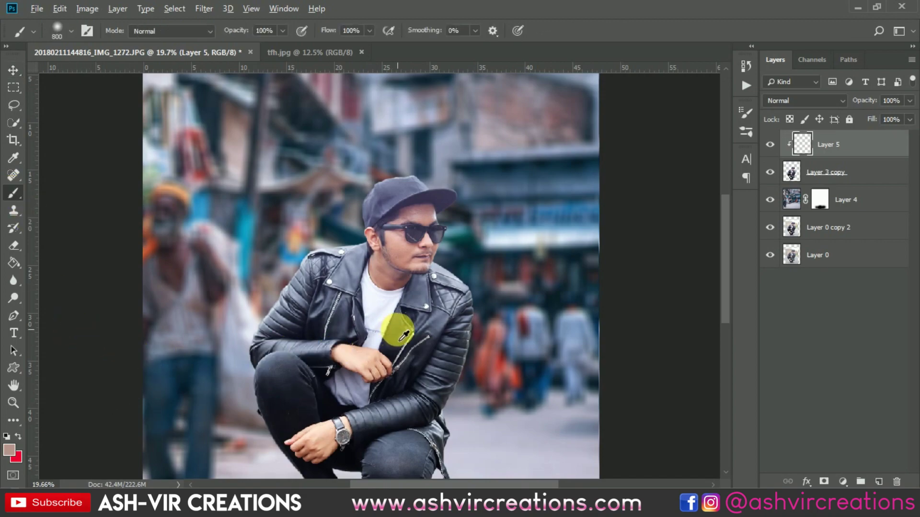
alt+click(402, 359)
click(826, 100)
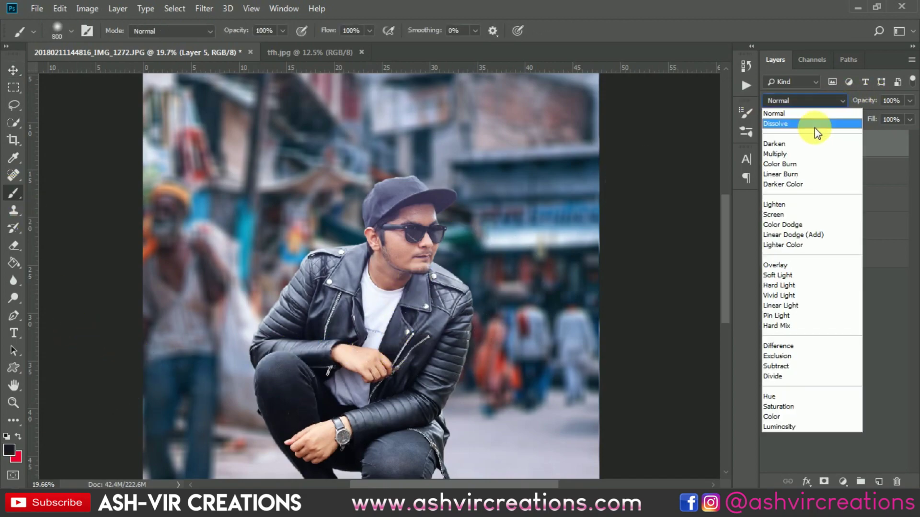
click(775, 154)
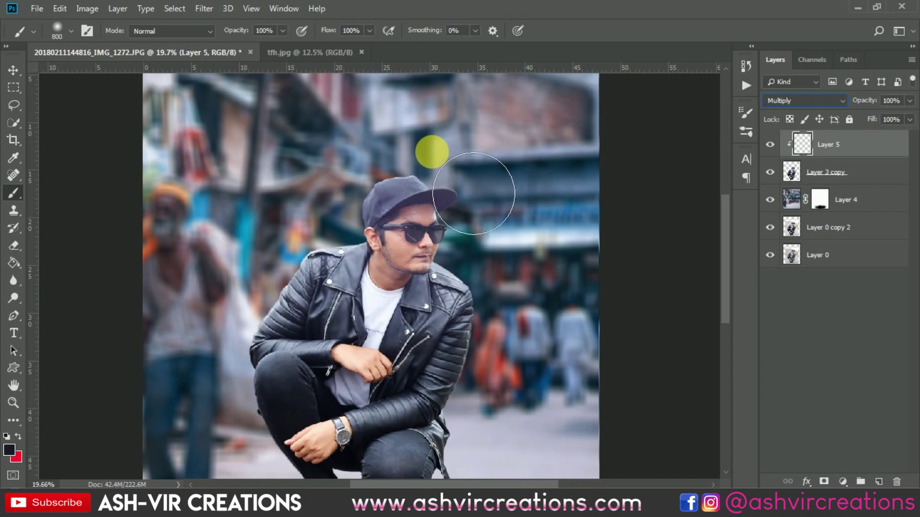
Paint a dark shadow under the cap's brim and over the forehead with a soft 400 px brush.
key(bracketleft)
key(bracketleft)
key(bracketleft)
key(bracketleft)
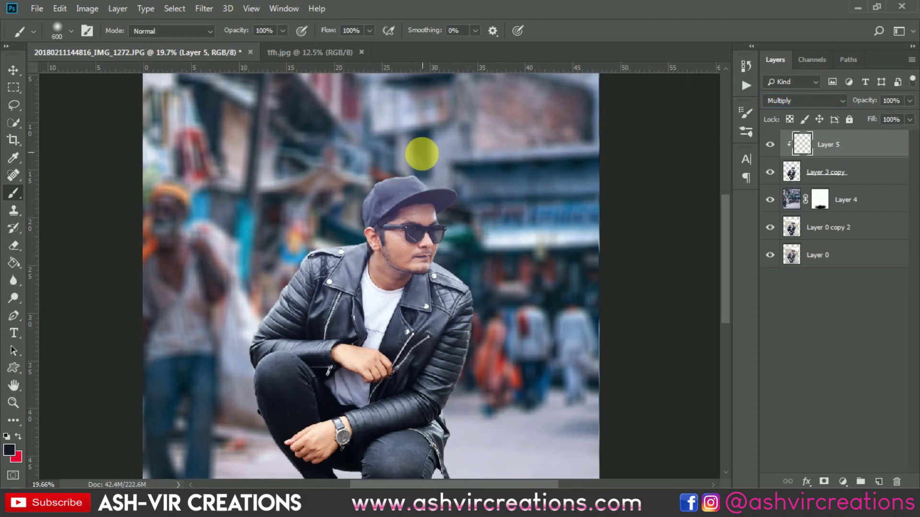
mouse_move(402, 187)
mouse_down()
mouse_move(380, 189)
mouse_move(369, 206)
mouse_move(383, 185)
mouse_move(442, 171)
mouse_up()
key(ctrl+z)
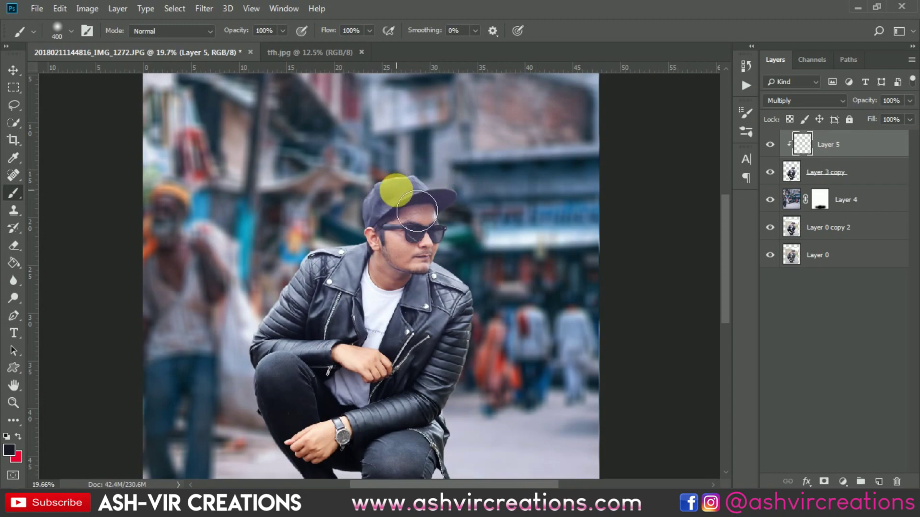
mouse_move(415, 206)
mouse_down()
mouse_move(517, 210)
mouse_move(434, 191)
mouse_move(414, 198)
mouse_up()
Lower the shadow layer's opacity to 23% and compare the photo with and without it.
mouse_move(856, 100)
mouse_down()
mouse_move(756, 100)
mouse_move(779, 106)
mouse_move(769, 106)
mouse_up()
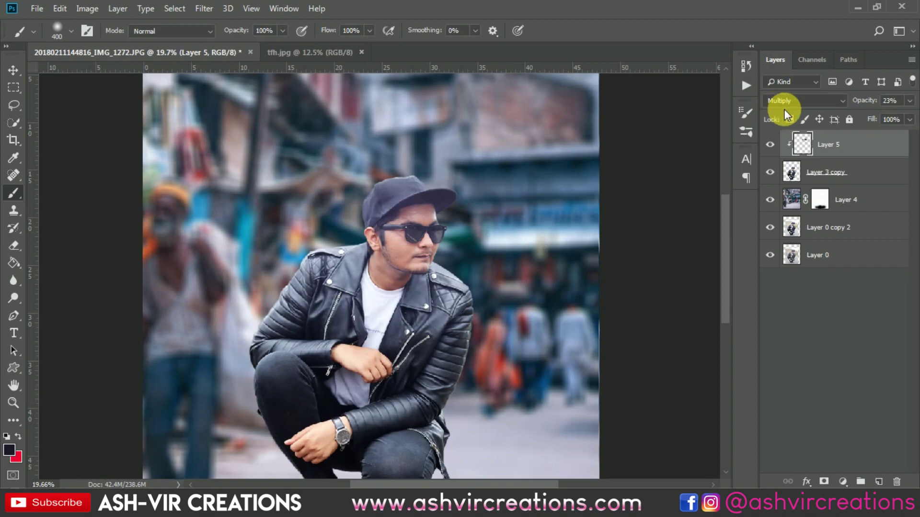
click(776, 145)
click(776, 145)
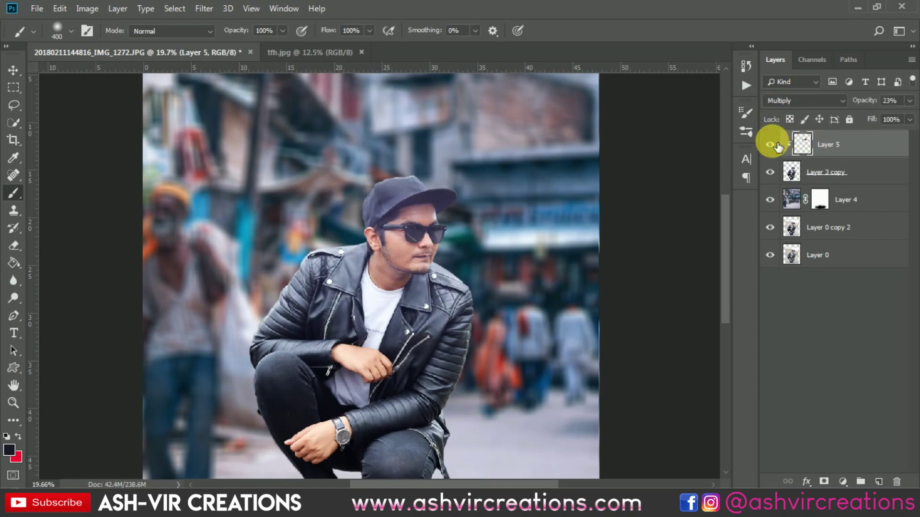
Merge the clipped shadow layer with Layer 3 copy into a single layer.
shift+click(821, 173)
right_click(816, 173)
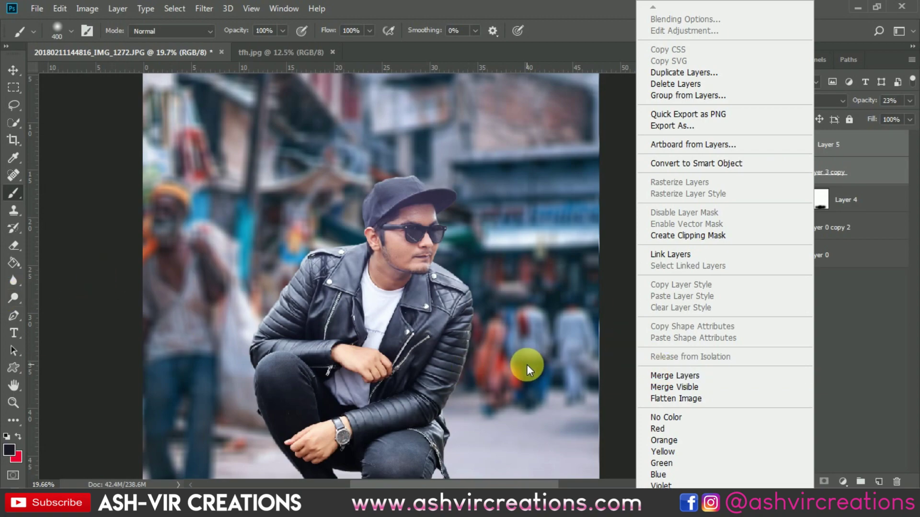
click(642, 375)
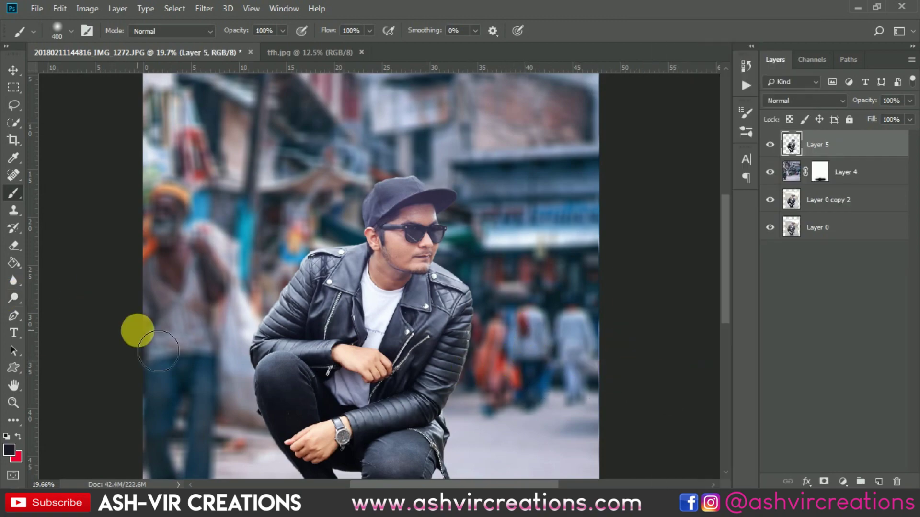
Set up the Dodge tool with a soft 200 px brush and 66% exposure on midtones for the subject's face.
right_click(12, 287)
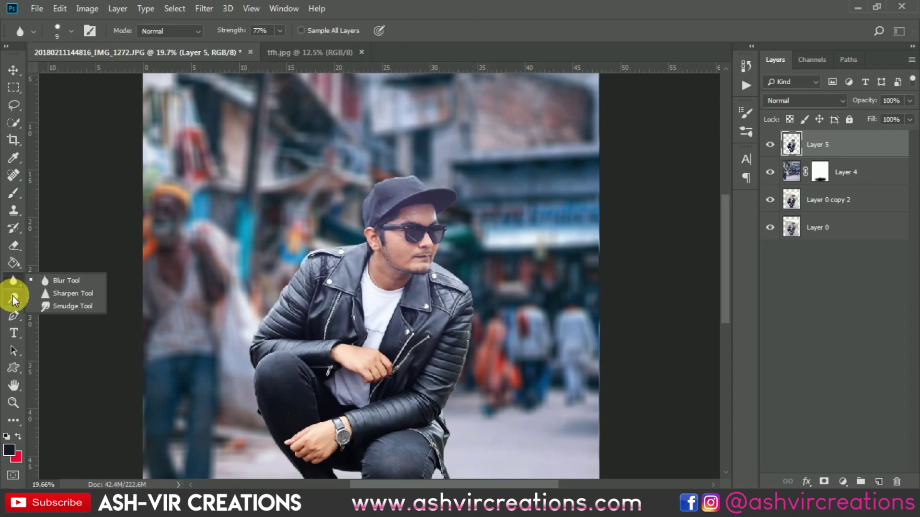
right_click(12, 298)
click(60, 299)
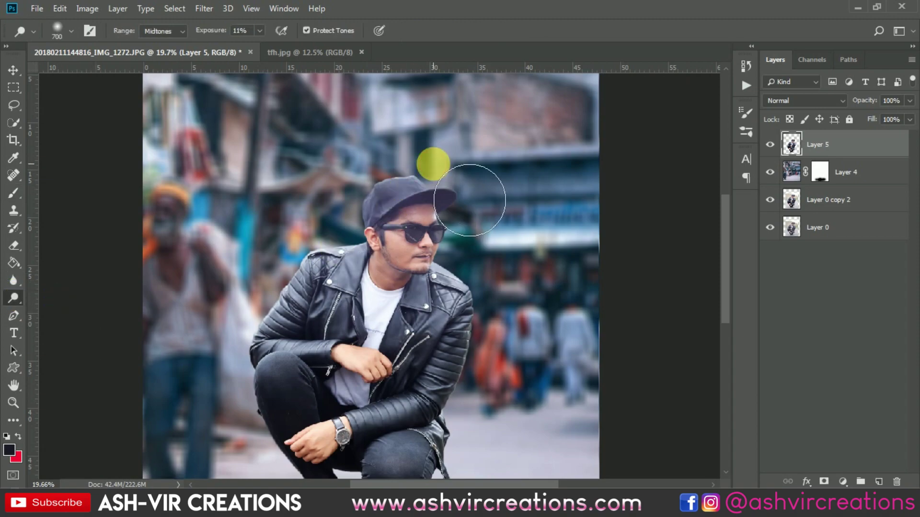
scroll(434, 163, up, 2)
key(bracketleft)
key(bracketleft)
key(bracketleft)
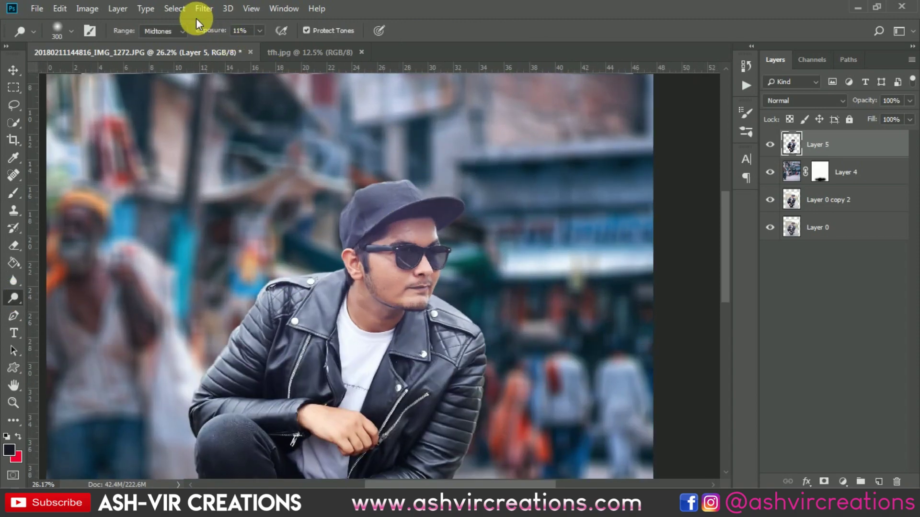
drag(203, 32, 240, 30)
key(bracketright)
key(bracketright)
key(bracketright)
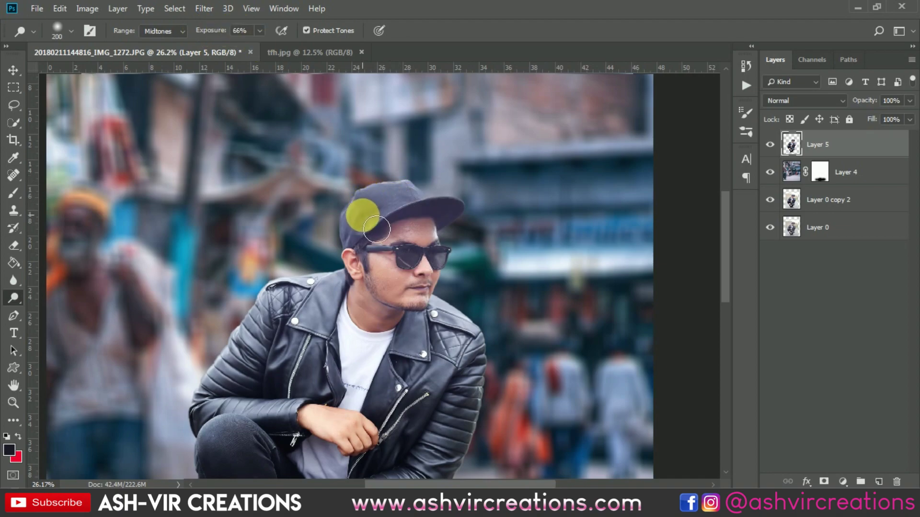
Darken the cap and its brim on Layer 5 using the Burn tool at 175 px and 30% exposure on midtones.
right_click(19, 301)
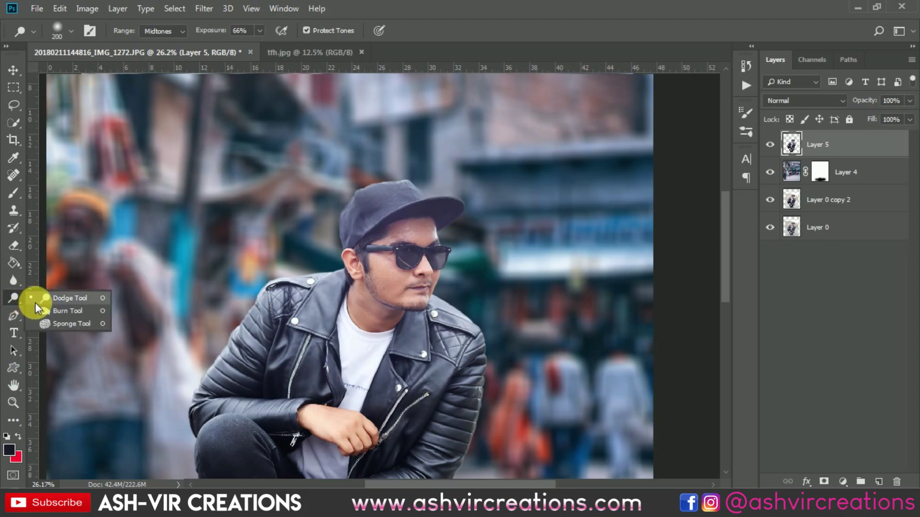
click(67, 311)
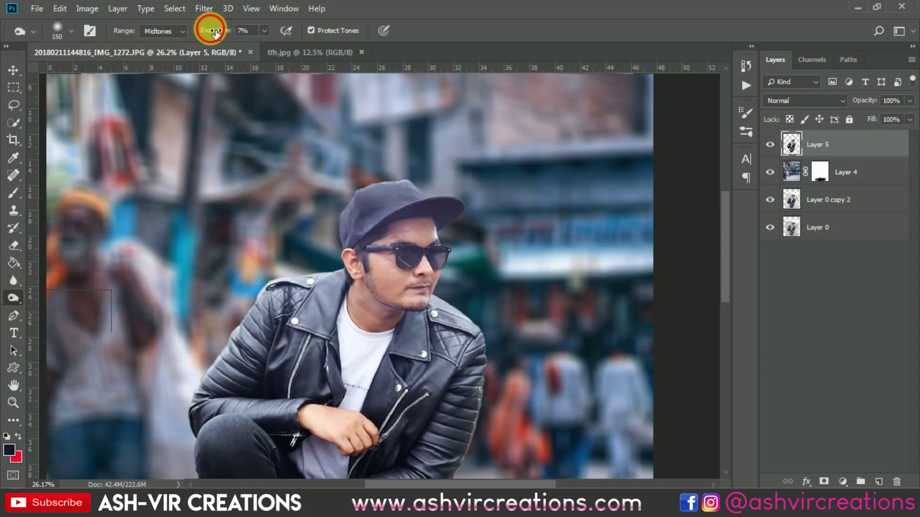
drag(214, 34, 441, 240)
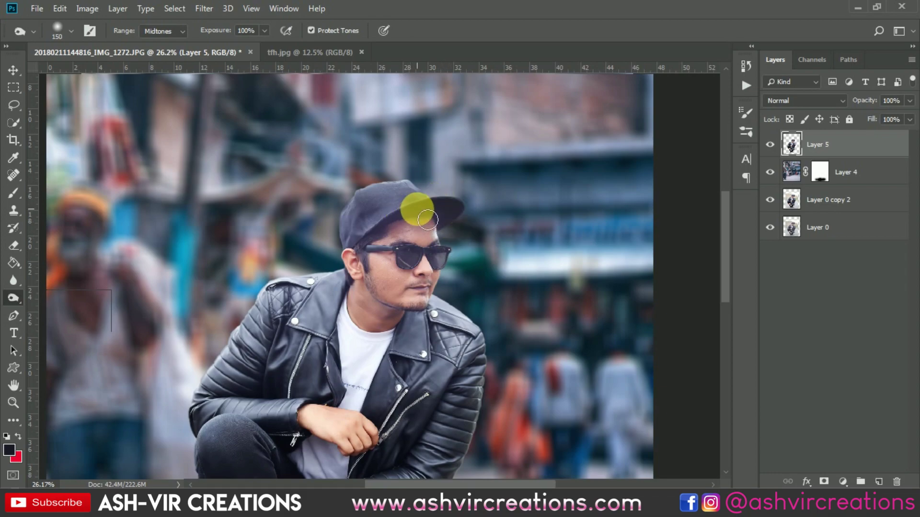
scroll(494, 195, up, 2)
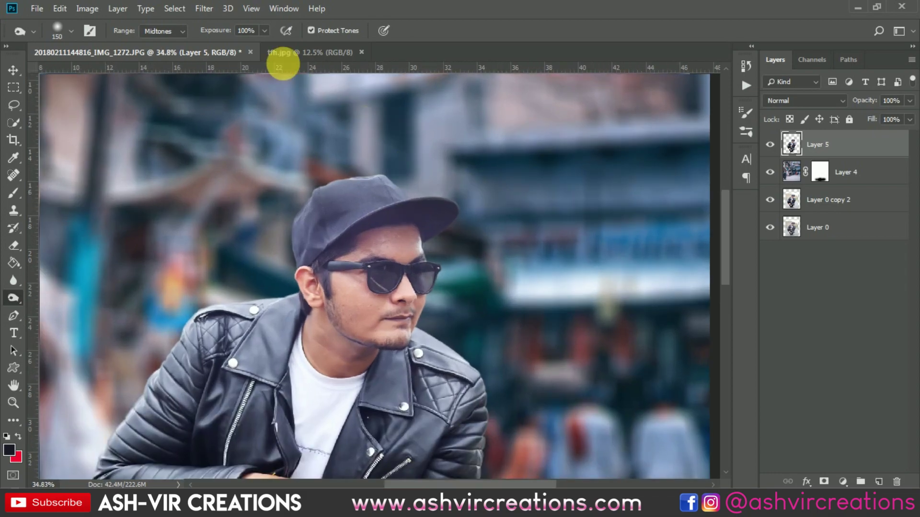
drag(229, 34, 175, 24)
key(bracketright)
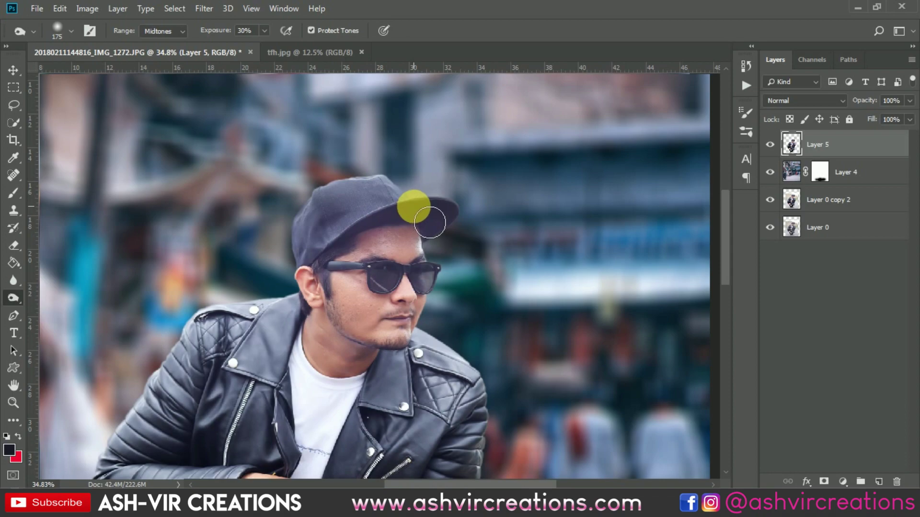
mouse_move(474, 238)
mouse_down()
mouse_move(433, 217)
mouse_move(381, 214)
mouse_move(322, 235)
mouse_up()
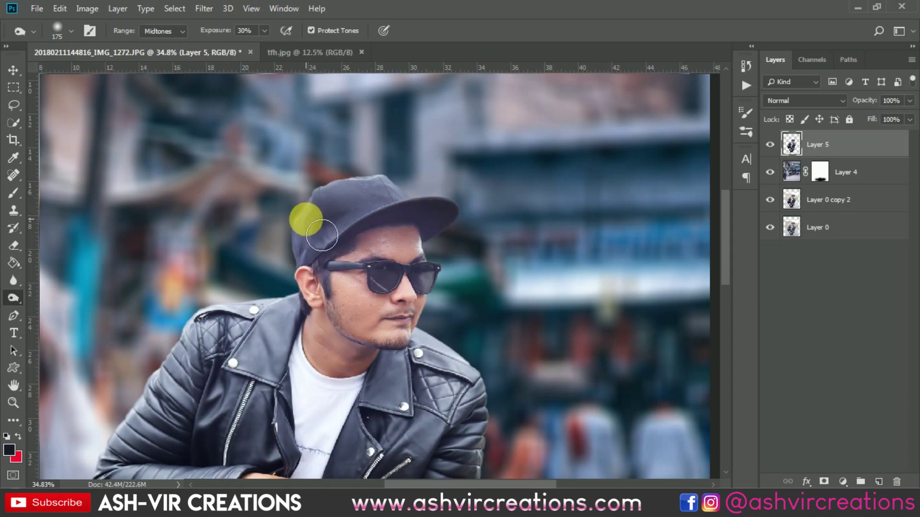
Smooth the skin on the forehead and cheek using the Mixer Brush at 40% wet, 40% load, 31% mix and 37% flow.
scroll(329, 236, down, 1)
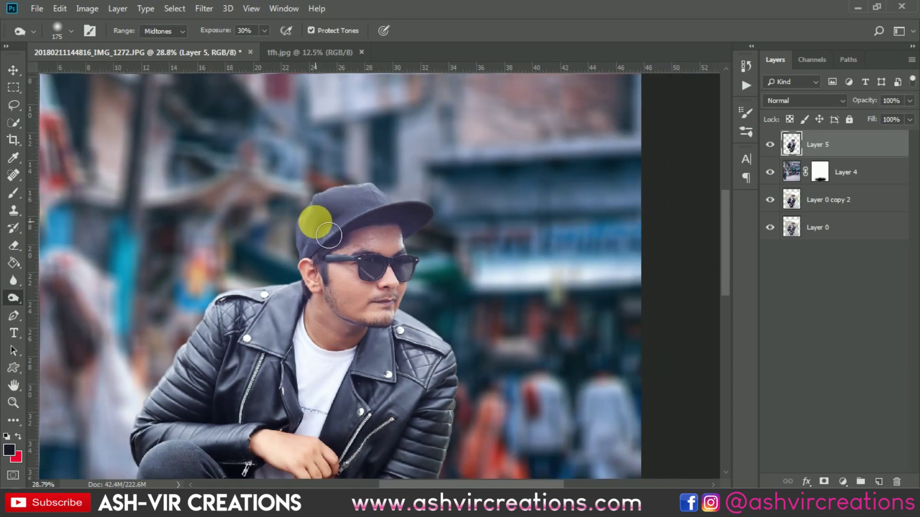
click(13, 193)
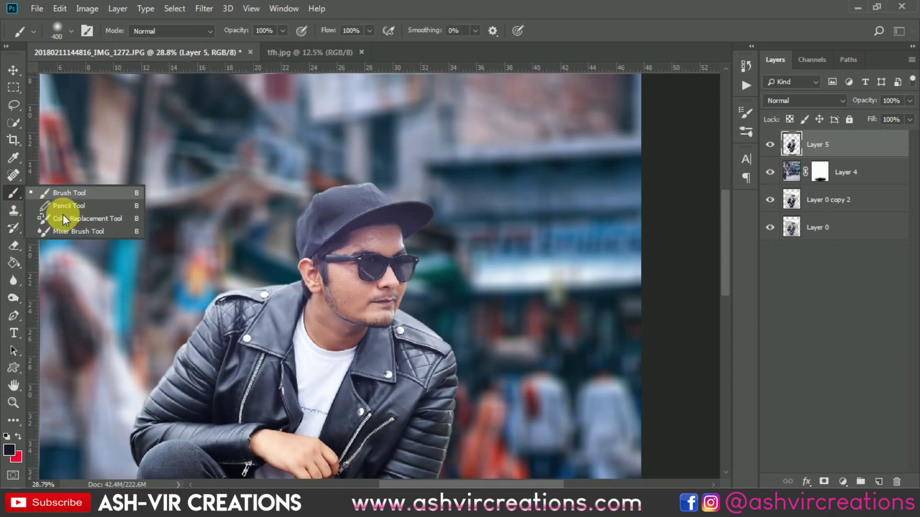
click(71, 231)
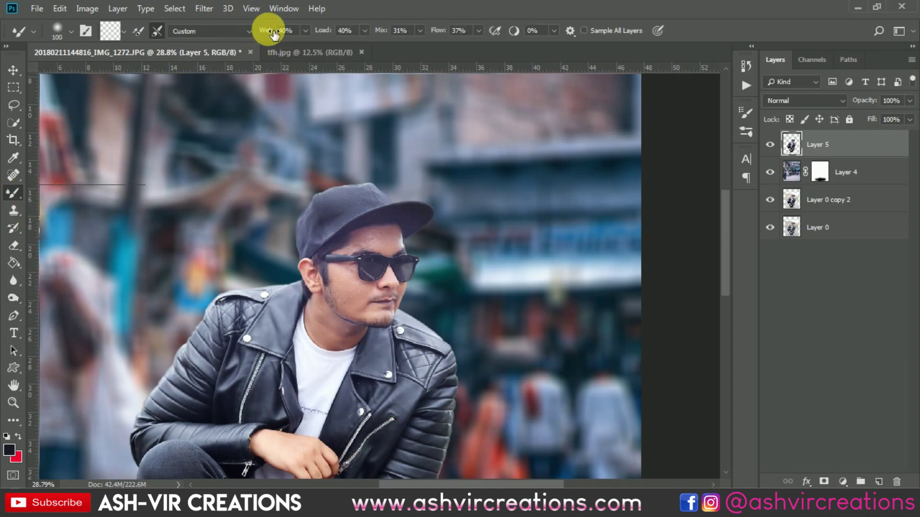
scroll(376, 262, up, 3)
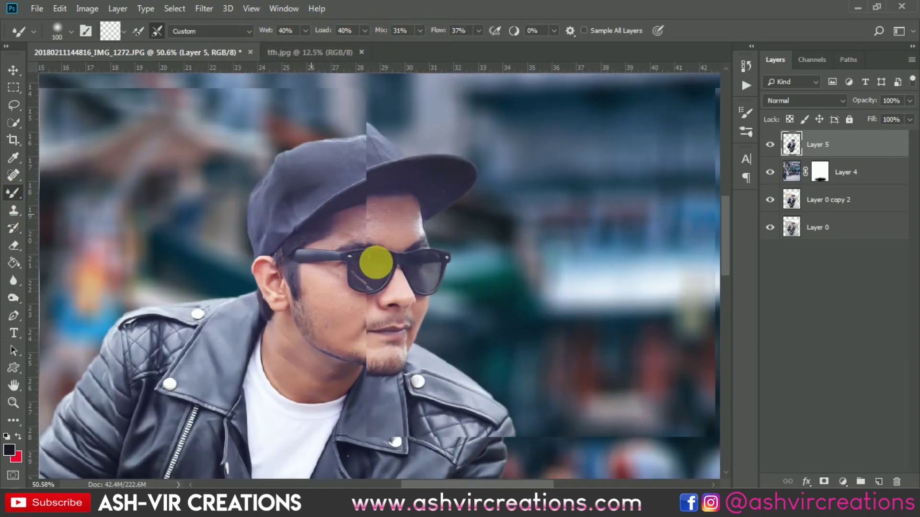
scroll(376, 262, up, 3)
scroll(370, 206, up, 2)
key(bracketleft)
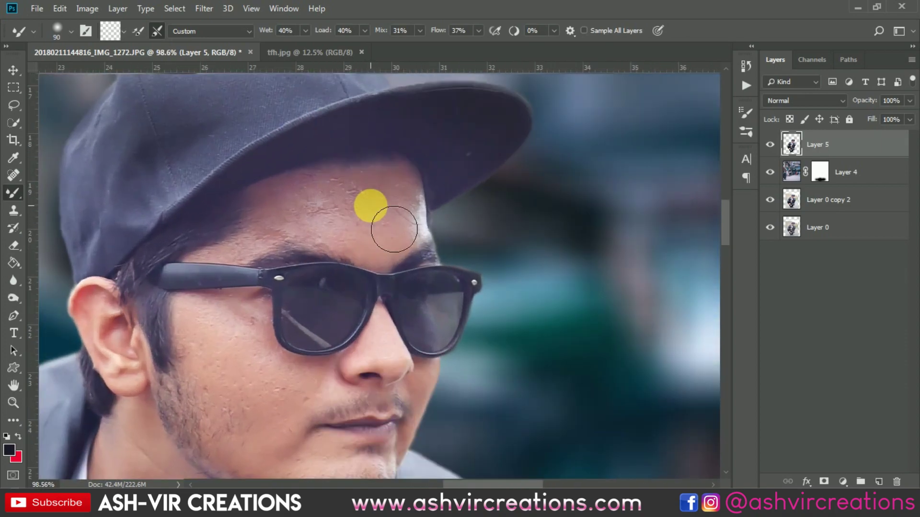
mouse_move(398, 212)
mouse_down()
mouse_move(366, 201)
mouse_move(391, 232)
mouse_move(372, 206)
mouse_move(366, 238)
mouse_move(385, 208)
mouse_move(316, 213)
mouse_move(383, 253)
mouse_move(311, 222)
mouse_move(346, 253)
mouse_move(345, 239)
mouse_move(423, 208)
mouse_move(423, 250)
mouse_move(414, 202)
mouse_move(320, 197)
mouse_move(367, 195)
mouse_move(419, 199)
mouse_move(320, 210)
mouse_move(280, 248)
mouse_move(297, 242)
mouse_move(250, 257)
mouse_move(312, 233)
mouse_move(291, 247)
mouse_move(280, 241)
mouse_move(318, 212)
mouse_move(290, 218)
mouse_move(298, 236)
mouse_move(234, 265)
mouse_move(244, 264)
mouse_move(236, 351)
mouse_move(322, 206)
mouse_move(243, 309)
mouse_move(212, 371)
mouse_move(221, 335)
mouse_move(212, 327)
mouse_move(256, 328)
mouse_move(264, 357)
mouse_move(222, 336)
mouse_move(222, 357)
mouse_up()
Smooth the skin around the chin and jaw with the Mixer Brush at about 70–80 px.
key(bracketright)
key(bracketright)
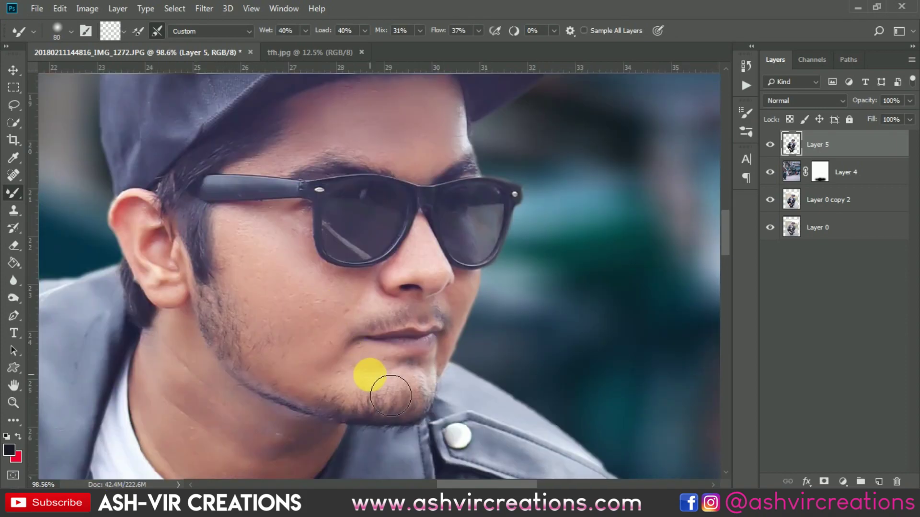
mouse_move(390, 396)
mouse_down()
mouse_move(368, 374)
mouse_move(369, 392)
mouse_move(348, 327)
mouse_move(372, 310)
mouse_move(345, 364)
mouse_up()
key(bracketleft)
scroll(374, 339, down, 8)
scroll(403, 346, up, 6)
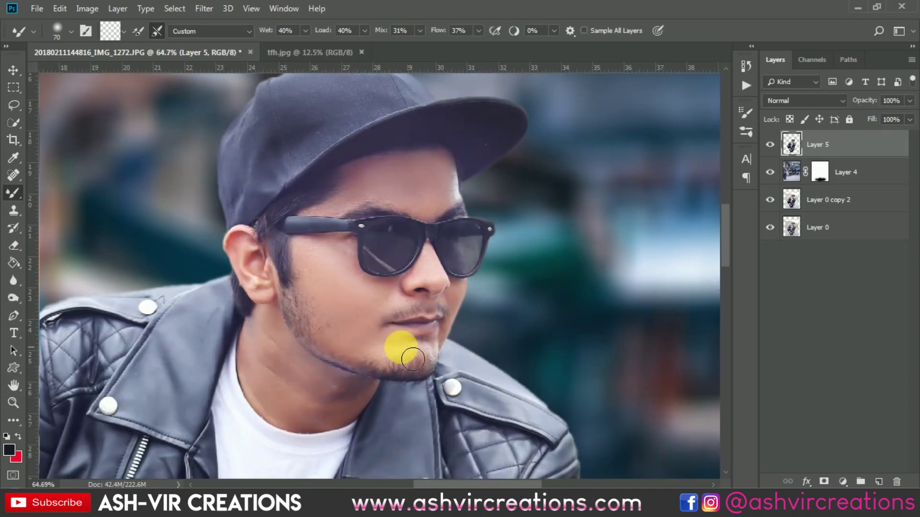
Examine the retouched subject in the full composition and the blurred background layer up close.
key(v)
scroll(405, 350, down, 8)
scroll(404, 324, up, 2)
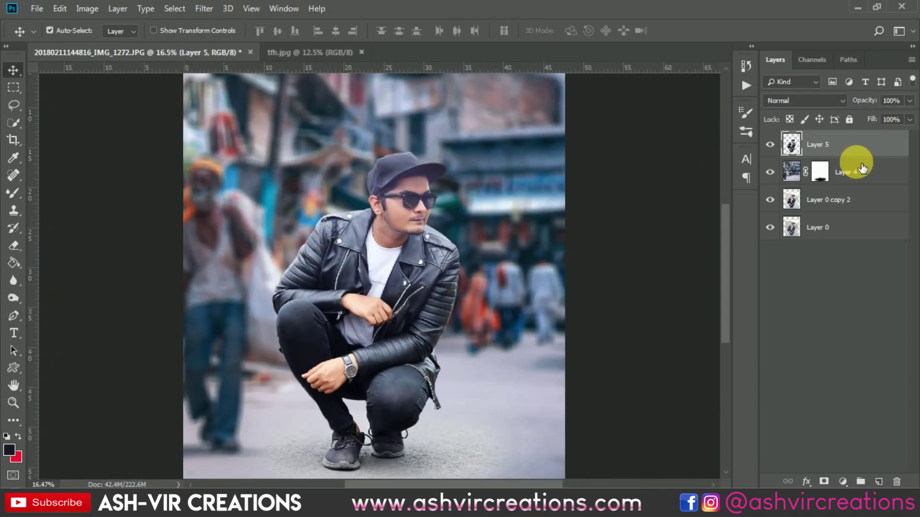
scroll(530, 228, down, 1)
click(542, 231)
scroll(553, 263, up, 5)
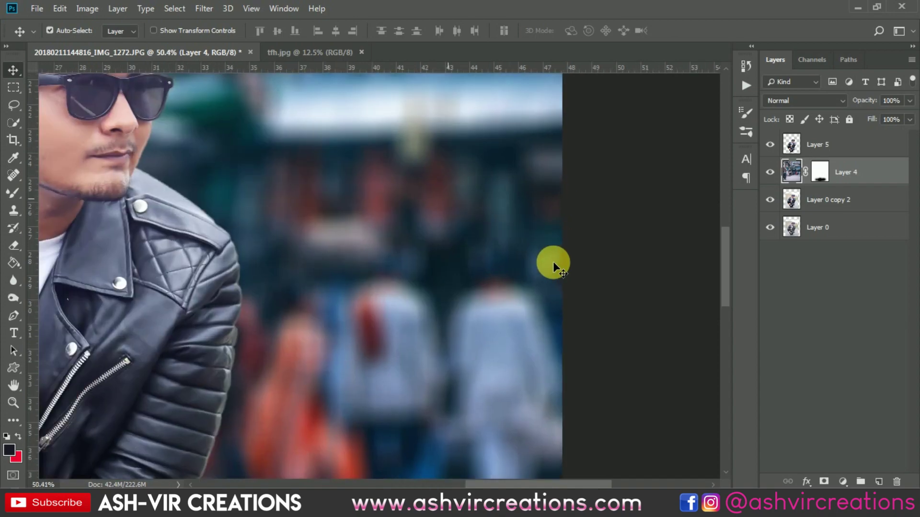
scroll(552, 261, down, 3)
scroll(495, 237, down, 3)
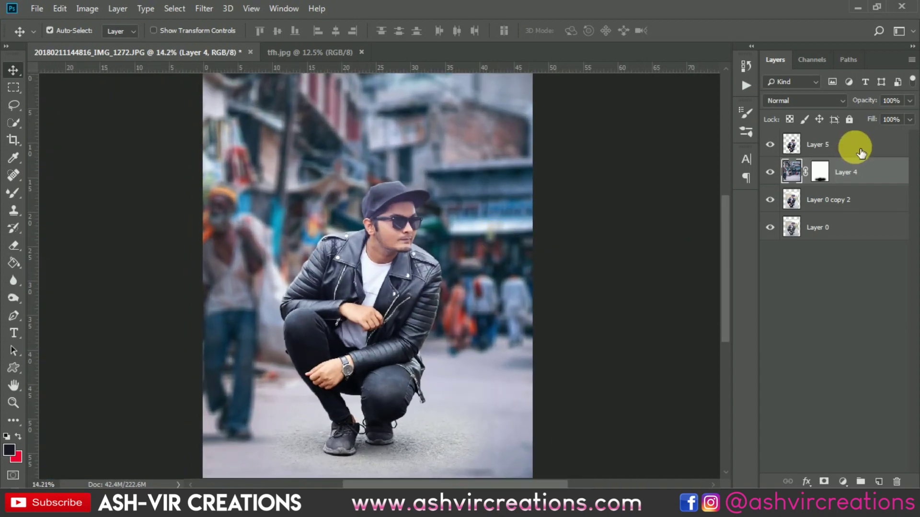
Add a black (#000000) Solid Color fill layer above Layer 5 and set its blend mode to Multiply.
click(855, 151)
scroll(506, 208, down, 1)
scroll(506, 209, up, 1)
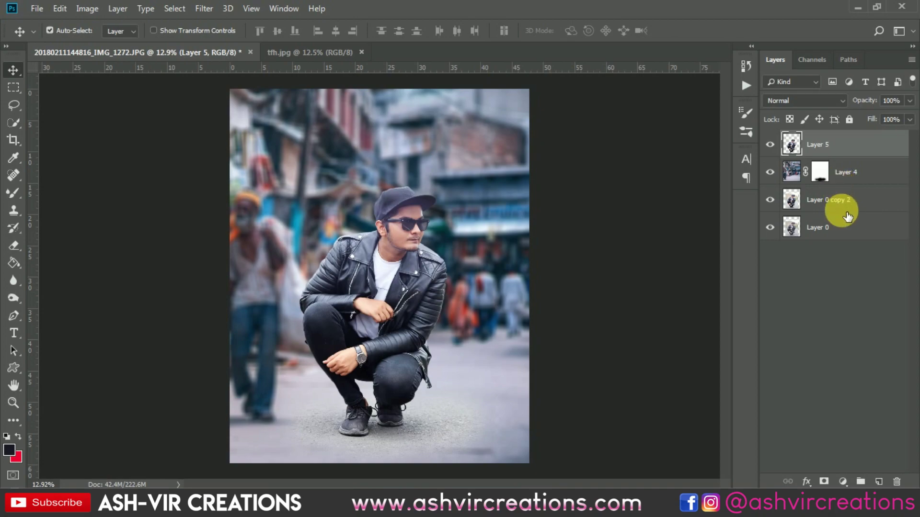
click(848, 481)
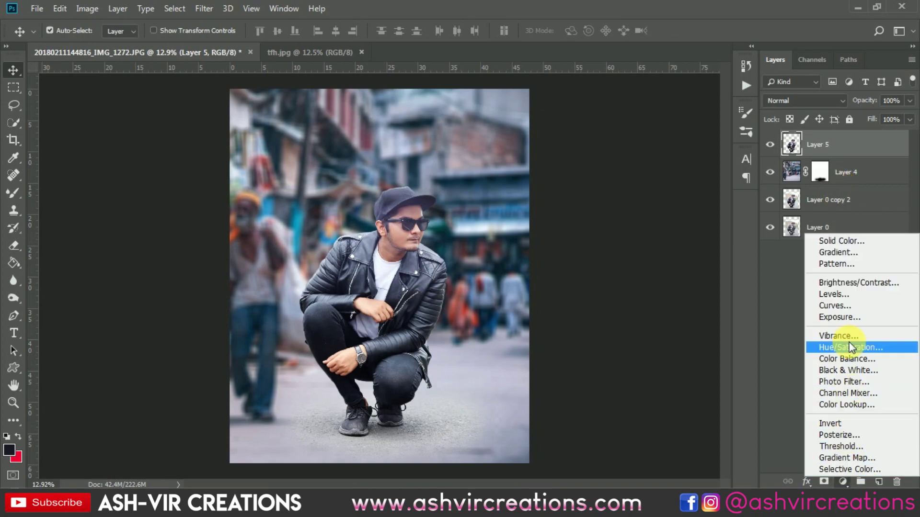
click(836, 240)
drag(590, 364, 551, 441)
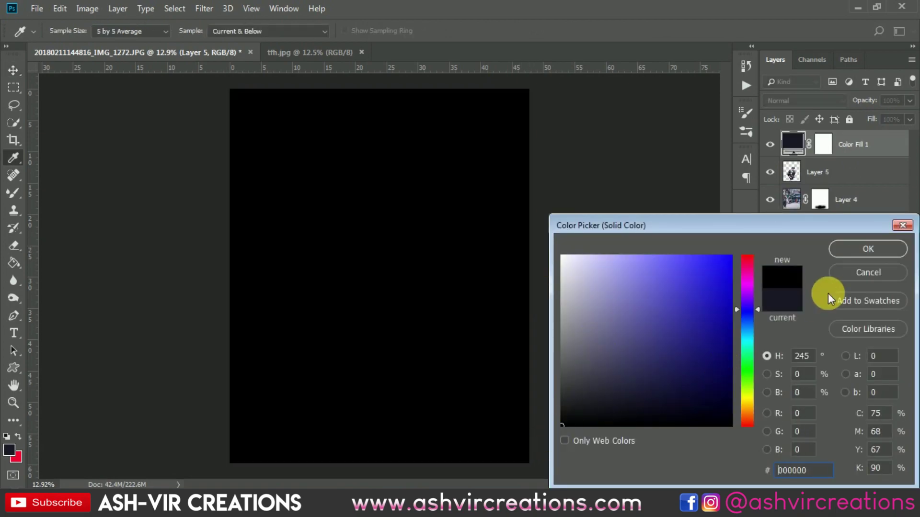
click(845, 259)
click(812, 98)
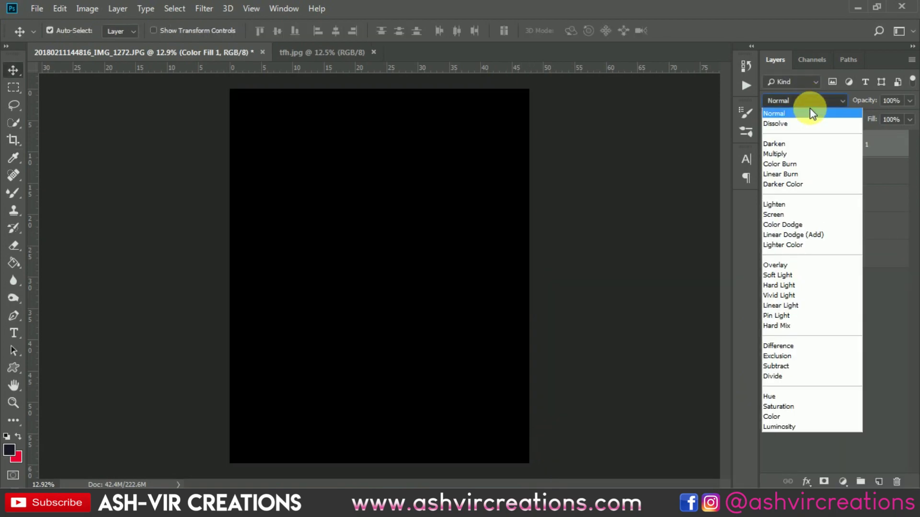
click(814, 157)
Paint black on the fill layer's mask with a soft brush of about 3400 px, revealing the subject and the upper background.
click(818, 152)
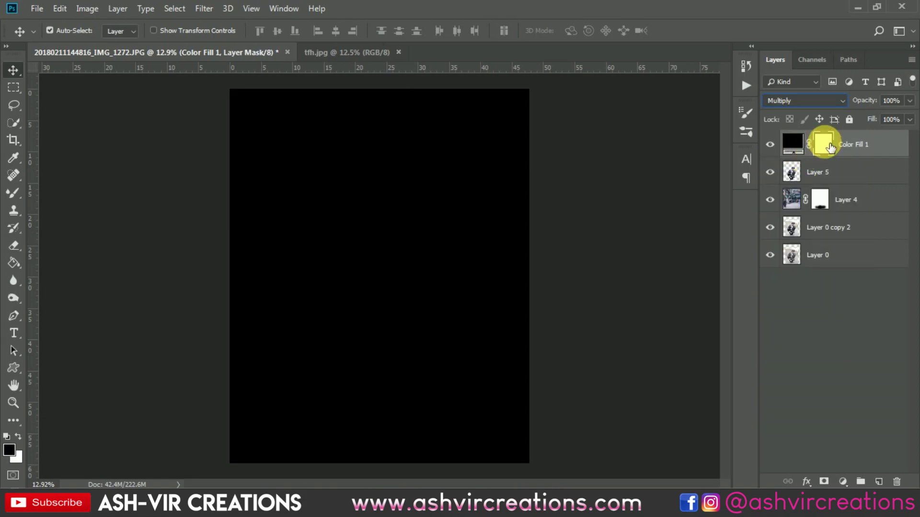
drag(15, 192, 38, 194)
click(38, 193)
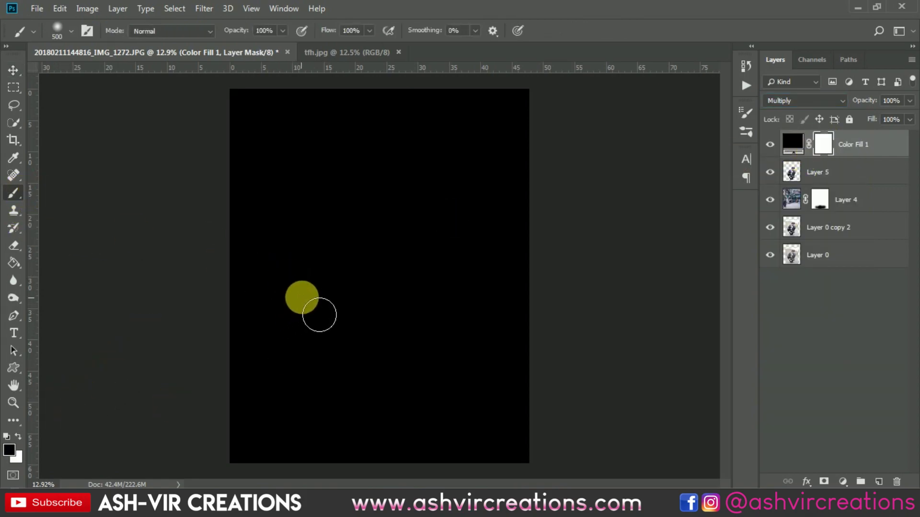
key(bracketright)
key(bracketright)
key(bracketright)
key(bracketright)
key(bracketright)
key(bracketright)
key(bracketright)
key(bracketright)
key(bracketright)
key(bracketright)
key(bracketright)
key(bracketright)
key(bracketright)
key(bracketright)
key(bracketright)
key(bracketright)
key(bracketright)
key(bracketright)
key(bracketright)
key(bracketright)
key(bracketleft)
key(bracketleft)
key(bracketleft)
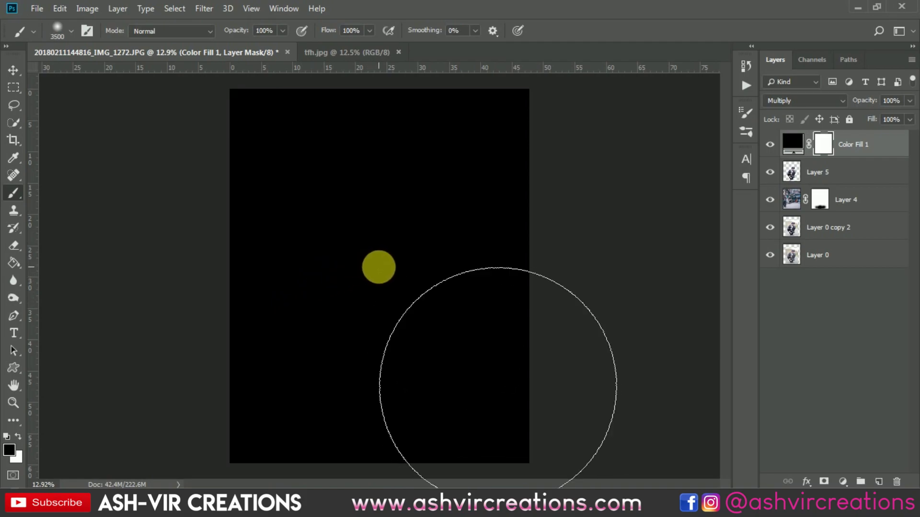
click(378, 267)
scroll(378, 266, down, 1)
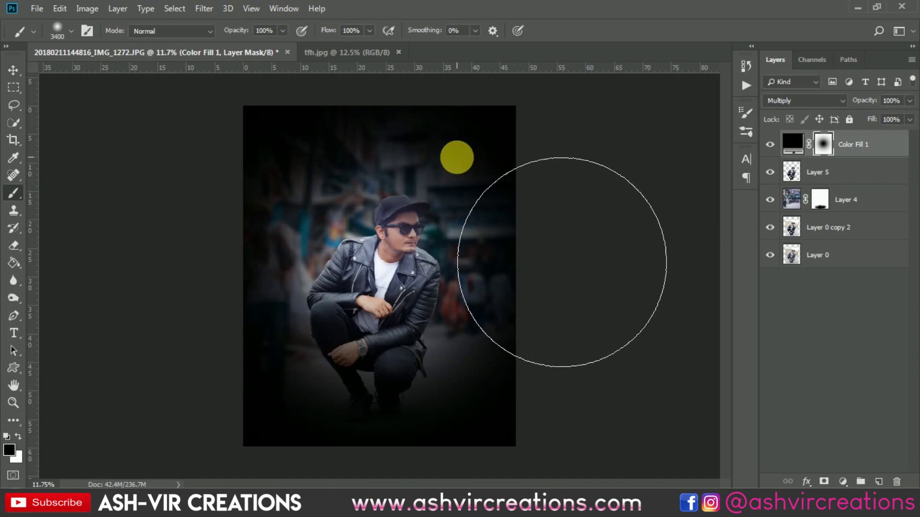
click(448, 177)
mouse_move(312, 216)
mouse_down()
mouse_move(311, 242)
mouse_move(345, 130)
mouse_move(396, 138)
mouse_move(439, 177)
mouse_up()
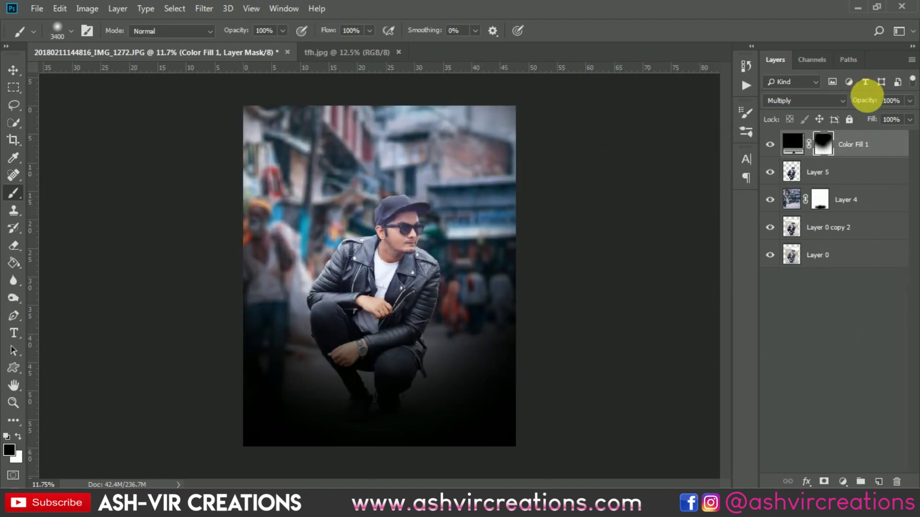
Lower the fill layer's opacity to 40% and mask out its darkening over the subject's lower body with a 2800 px brush.
mouse_move(864, 100)
mouse_down()
mouse_move(806, 99)
mouse_move(832, 105)
mouse_up()
key(bracketleft)
key(bracketleft)
key(bracketleft)
key(bracketleft)
key(bracketleft)
key(bracketleft)
click(381, 322)
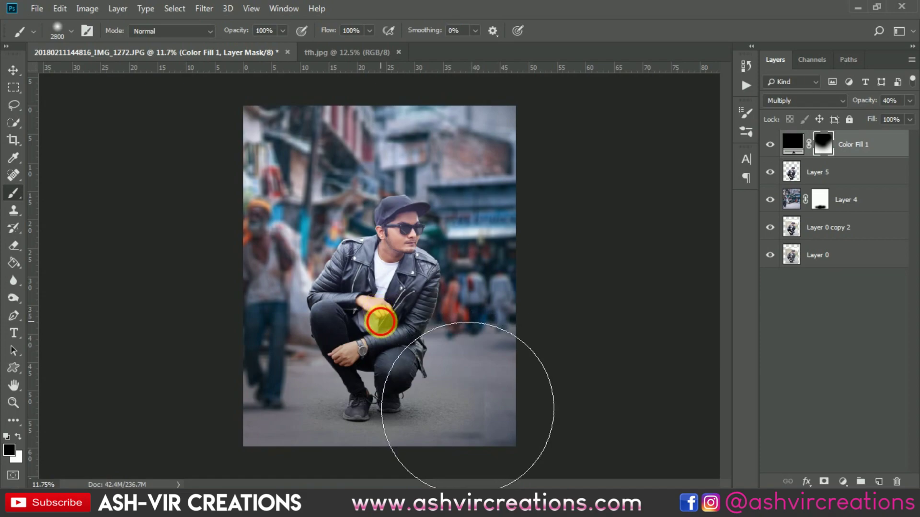
Raise the fill layer's opacity to 43% and compare the photo with and without the layer.
click(769, 144)
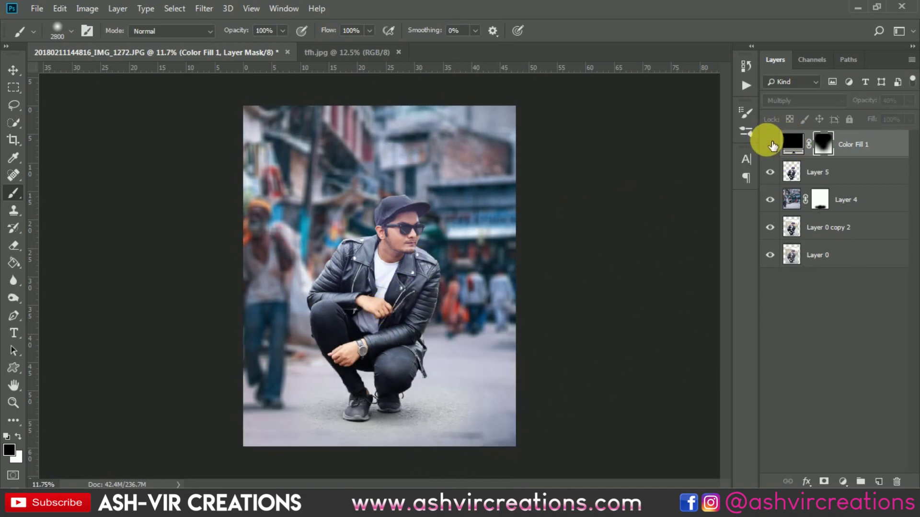
click(769, 144)
drag(875, 105, 875, 105)
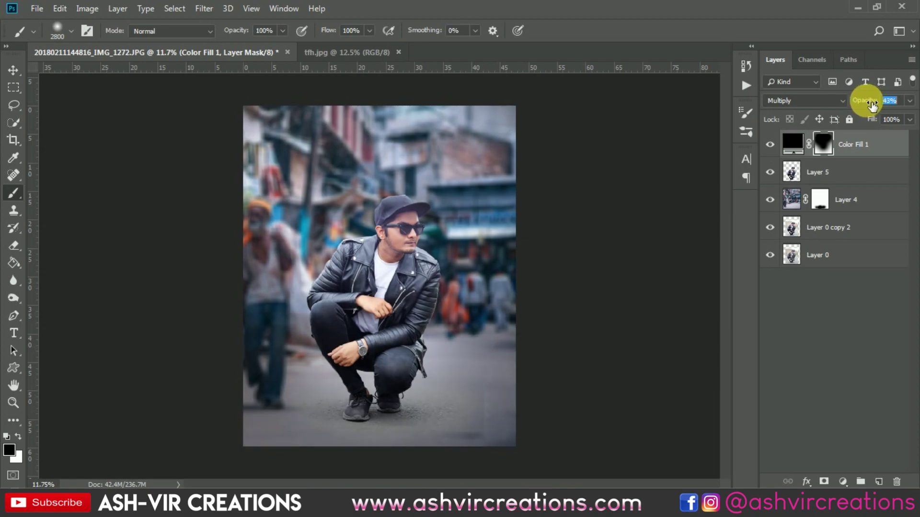
click(770, 145)
click(770, 144)
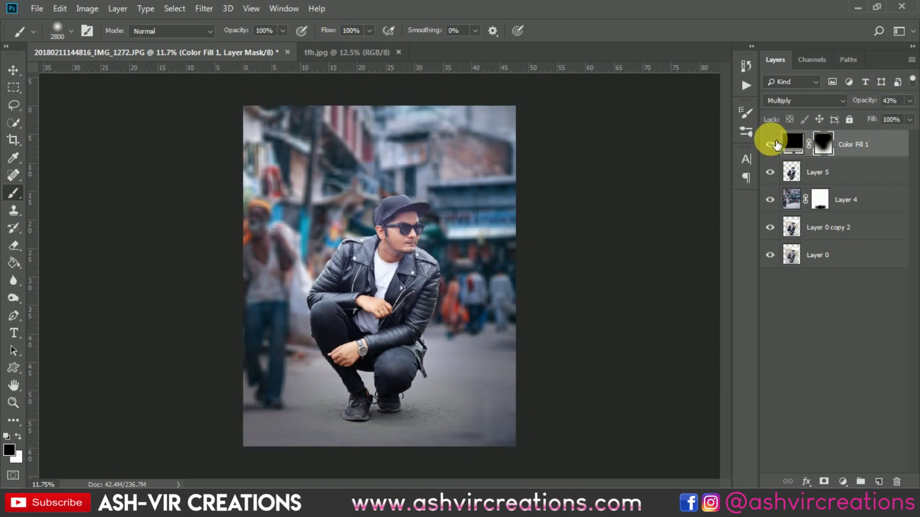
Merge Color Fill 1, Layer 5, Layer 4 and Layer 0 copy 2 into one layer.
key(v)
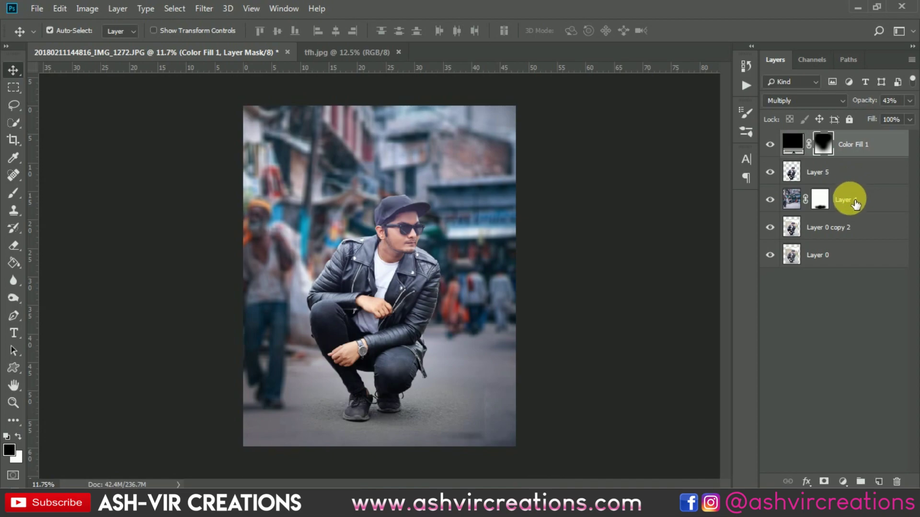
shift+click(851, 228)
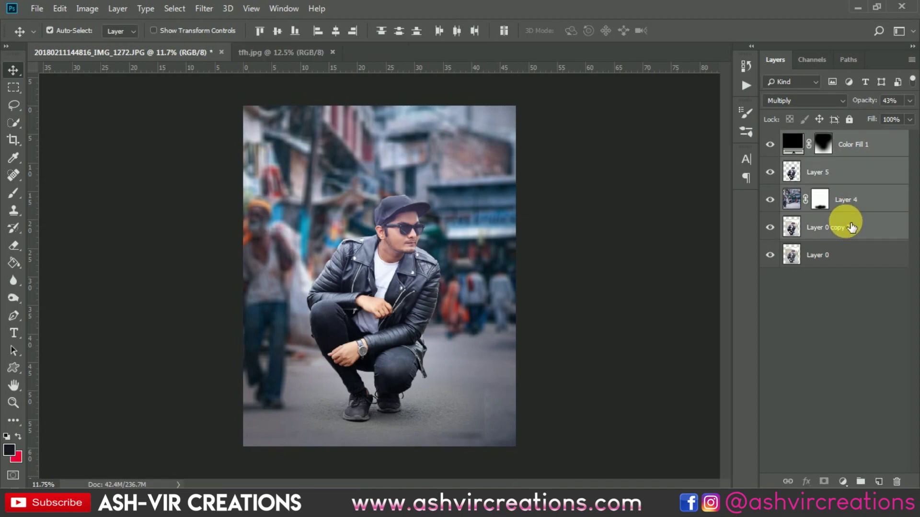
right_click(851, 228)
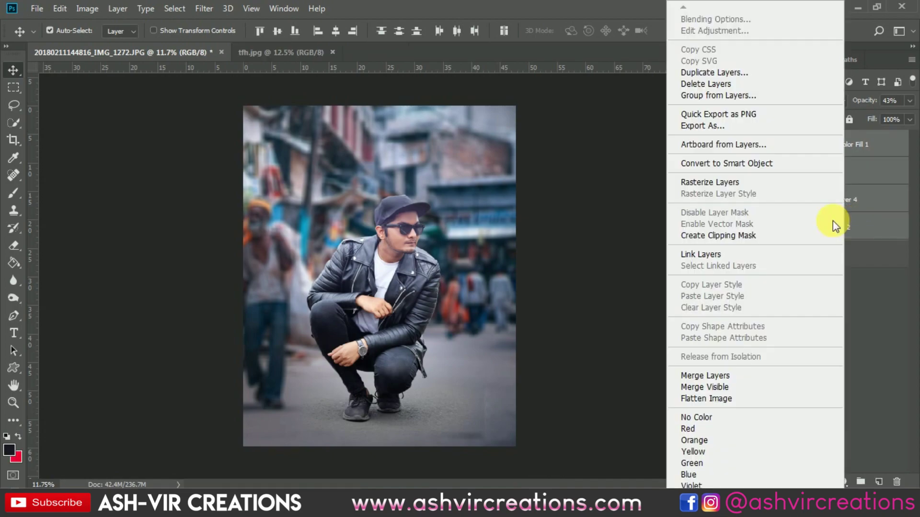
click(700, 377)
Crop the photo to its full canvas frame at the 4:5 (8:10) ratio, deleting the cropped pixels.
click(14, 140)
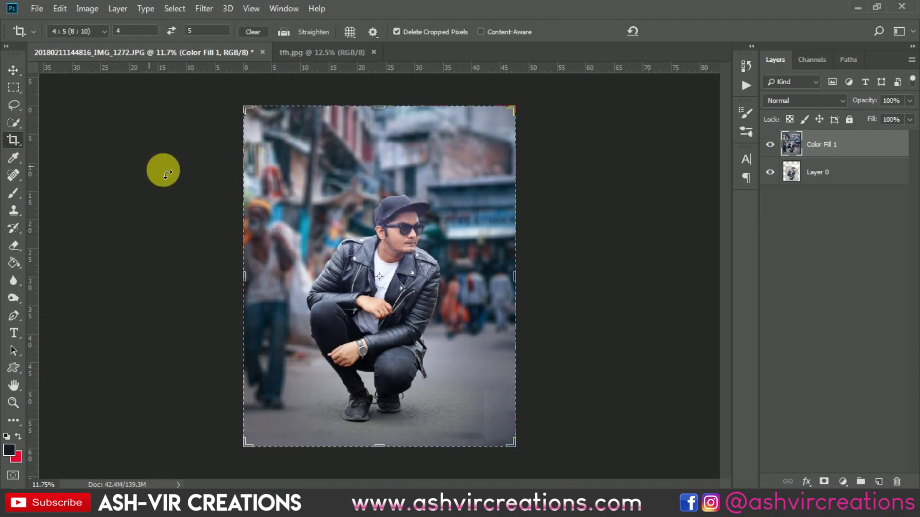
key(Return)
key(v)
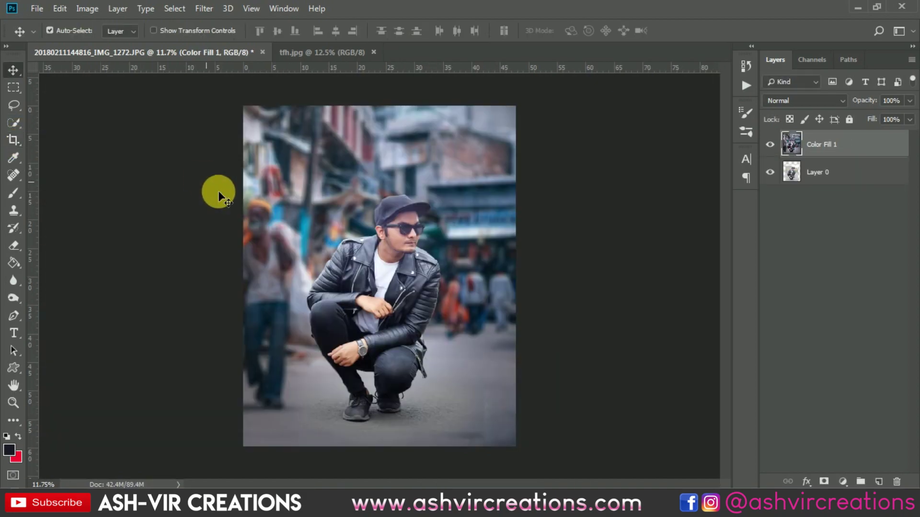
Open the Camera Raw filter on the merged layer and cool the white balance temperature slightly.
scroll(441, 235, up, 1)
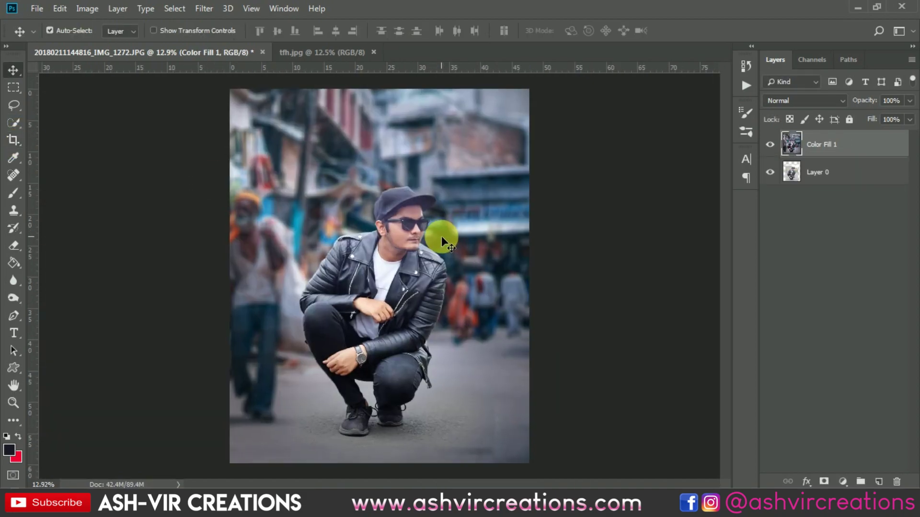
click(208, 10)
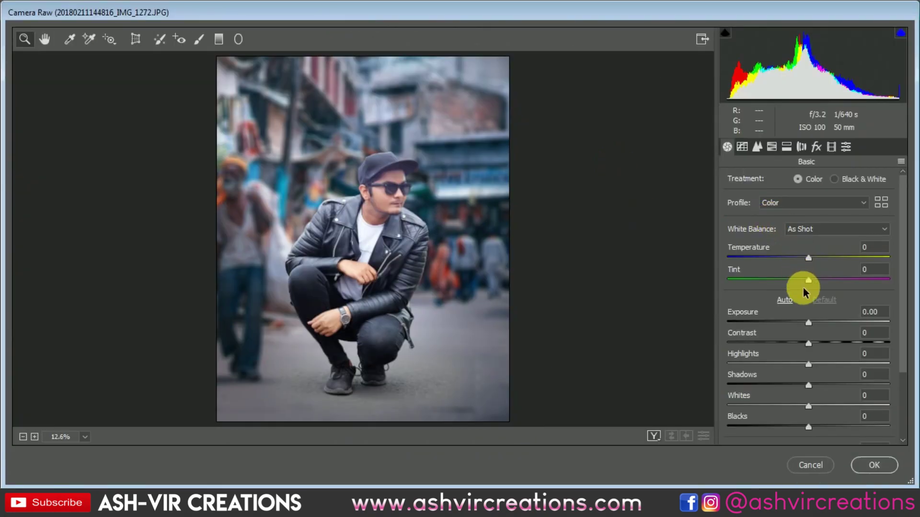
drag(811, 259, 806, 257)
Set the Blue Primary hue to -41 in the Camera Raw calibration.
click(816, 147)
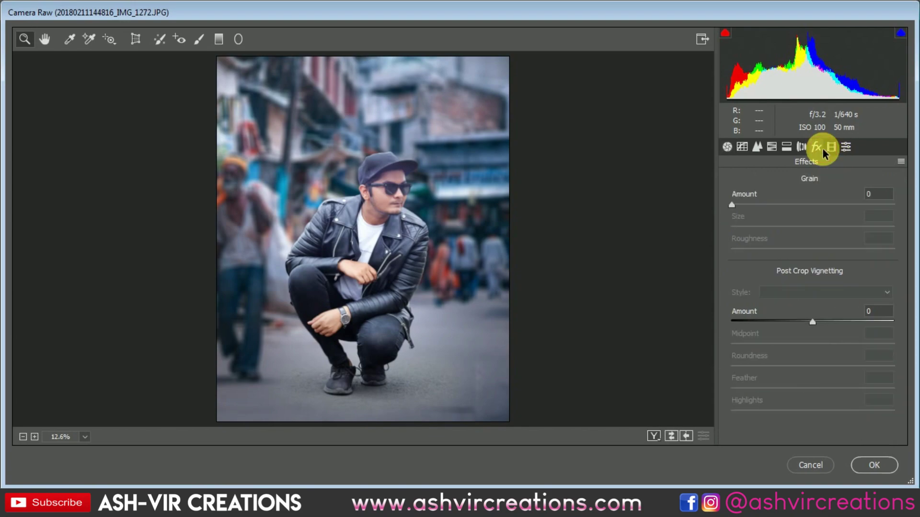
click(830, 149)
click(845, 149)
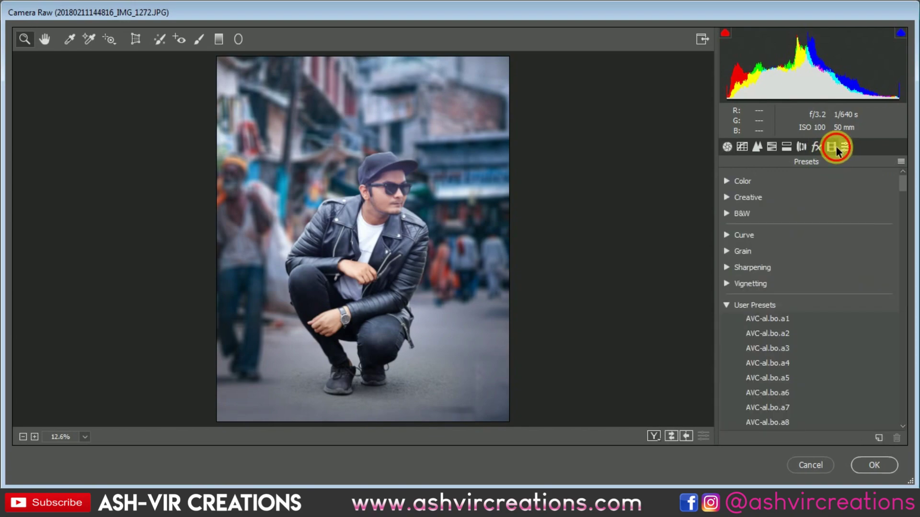
click(836, 149)
drag(810, 400, 778, 409)
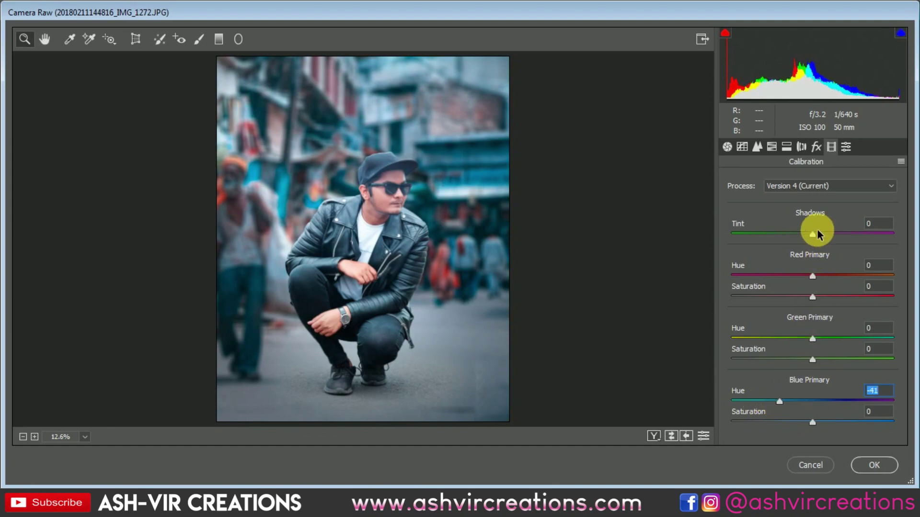
Set the Red Primary hue to +38 and its saturation to +17 in the calibration.
drag(817, 279, 833, 303)
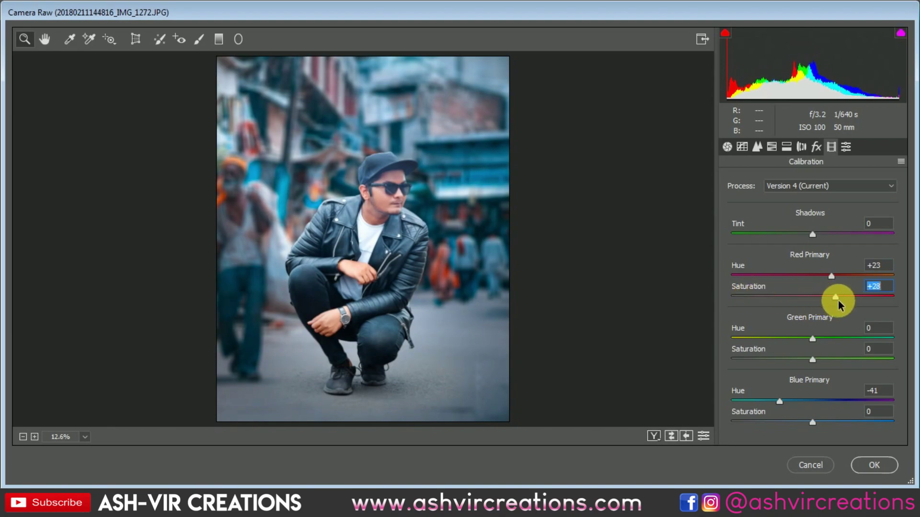
drag(831, 277, 848, 278)
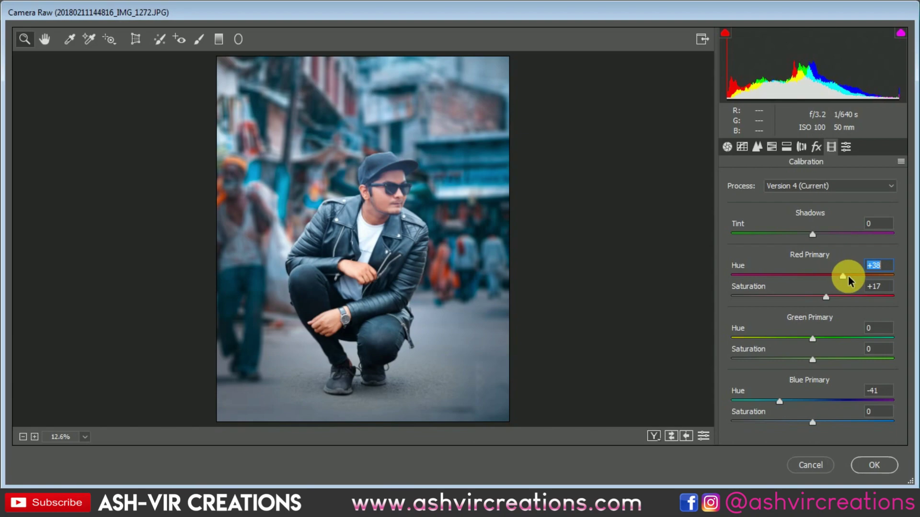
Set the Red Primary hue to +27, the Green Primary hue to +100 and the Green Primary saturation to +5 in the calibration.
drag(820, 341, 916, 342)
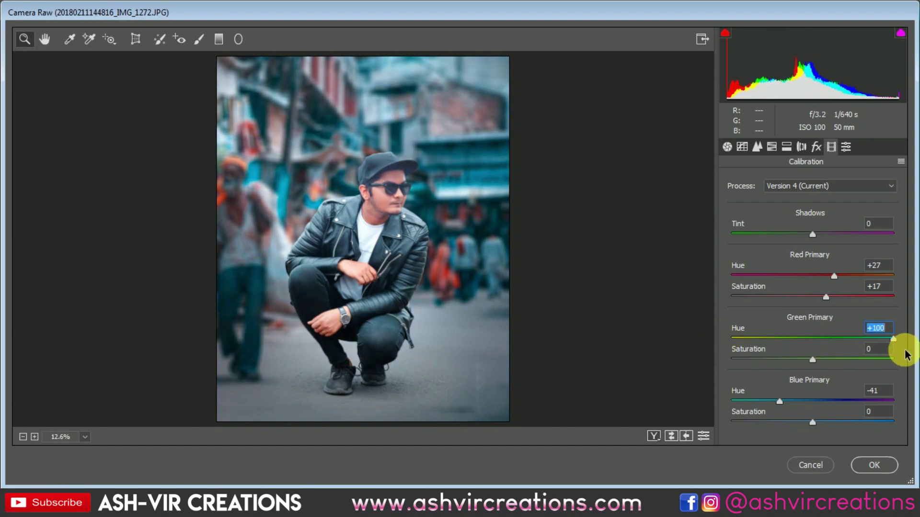
mouse_move(821, 364)
mouse_down()
mouse_move(876, 357)
mouse_move(815, 364)
mouse_move(876, 359)
mouse_move(832, 369)
mouse_up()
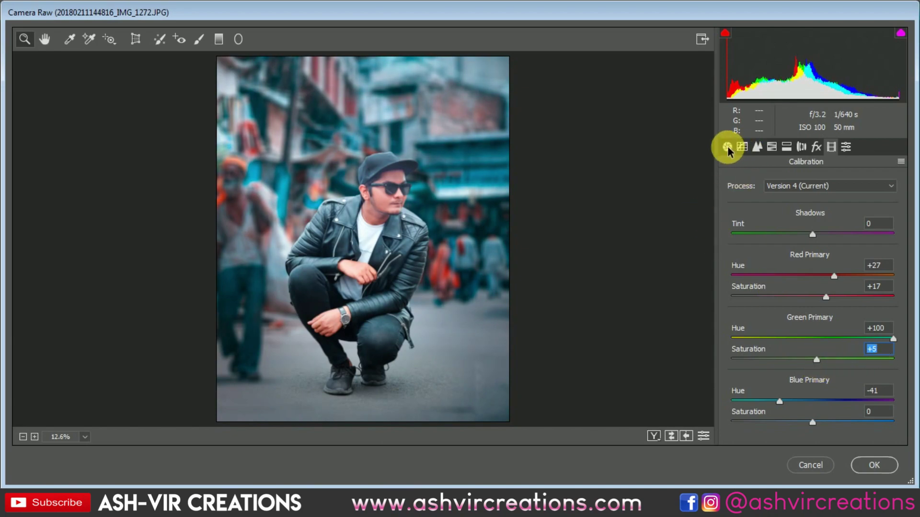
Add a post-crop vignette with an amount of -19.
click(815, 147)
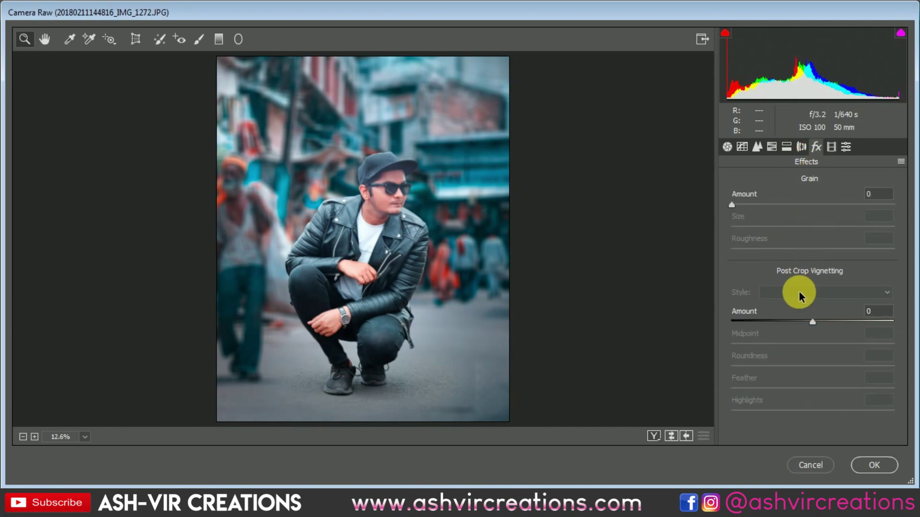
mouse_move(808, 325)
mouse_down()
mouse_move(789, 325)
mouse_move(798, 322)
mouse_up()
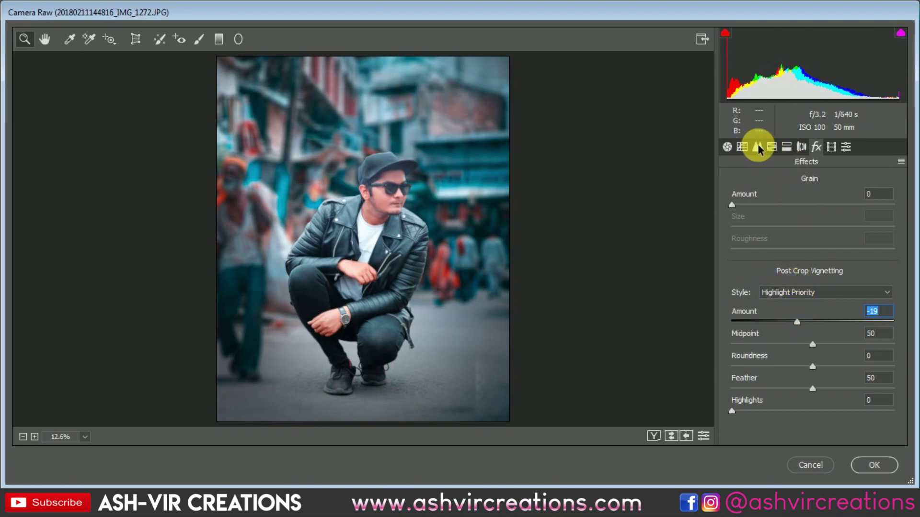
Set the basic tones to contrast +22, highlights -22, shadows +58, whites -3 and blacks -39.
click(727, 146)
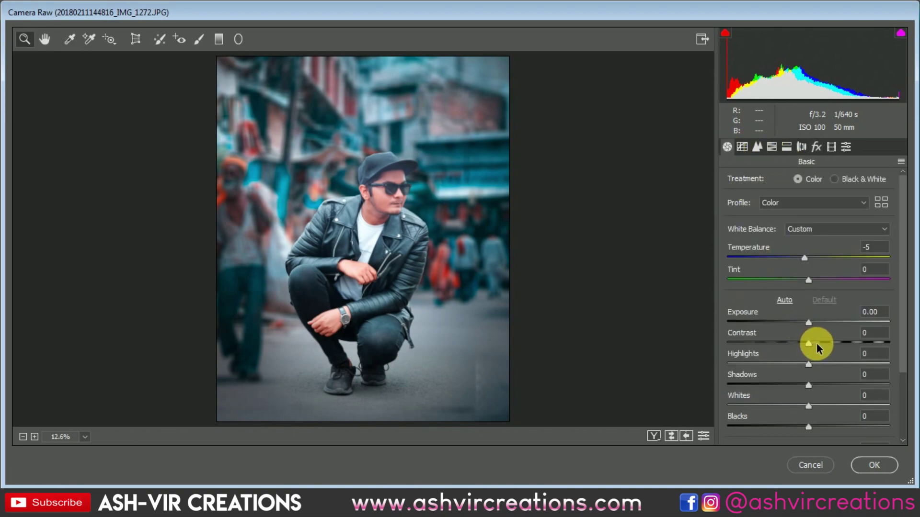
drag(817, 348, 874, 396)
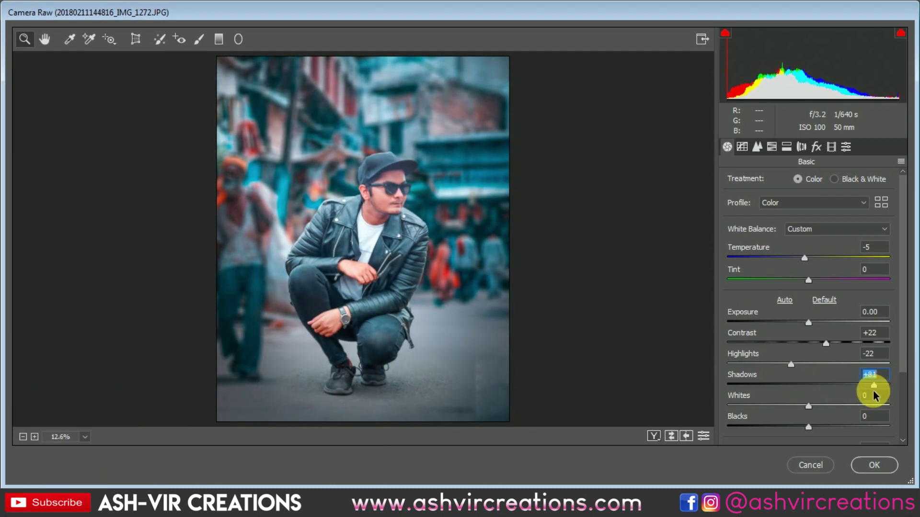
click(810, 407)
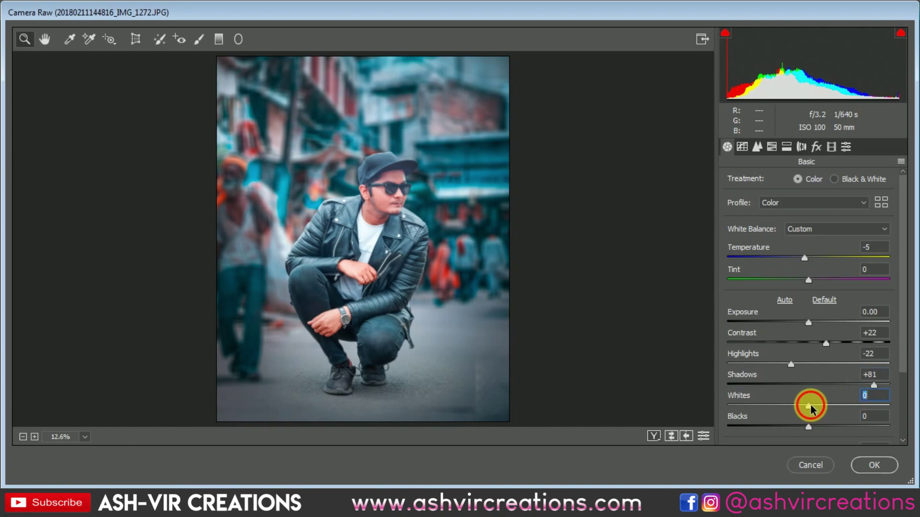
drag(810, 407, 777, 426)
mouse_move(848, 385)
mouse_down()
mouse_move(828, 386)
mouse_move(877, 391)
mouse_move(844, 389)
mouse_move(867, 390)
mouse_move(858, 392)
mouse_up()
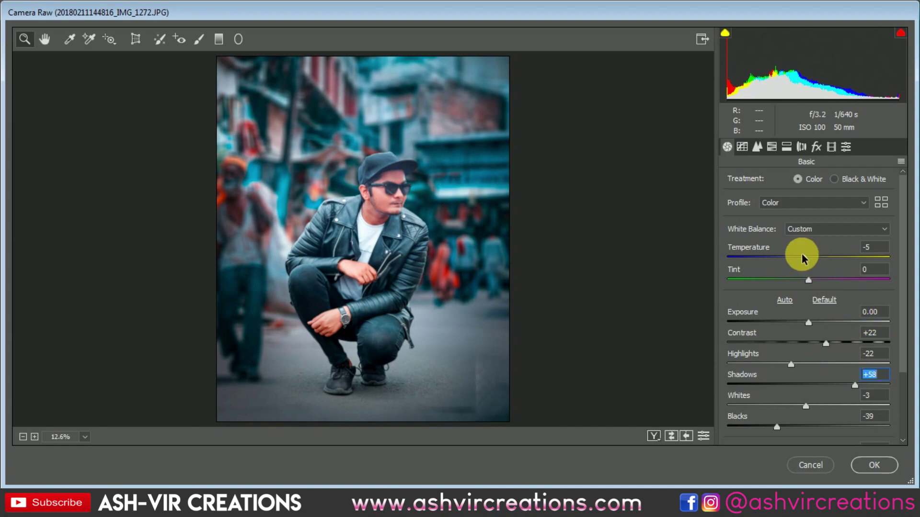
Set the temperature to +3 and tint to -7, with clarity +15, vibrance +27 and saturation -13.
drag(805, 261, 805, 285)
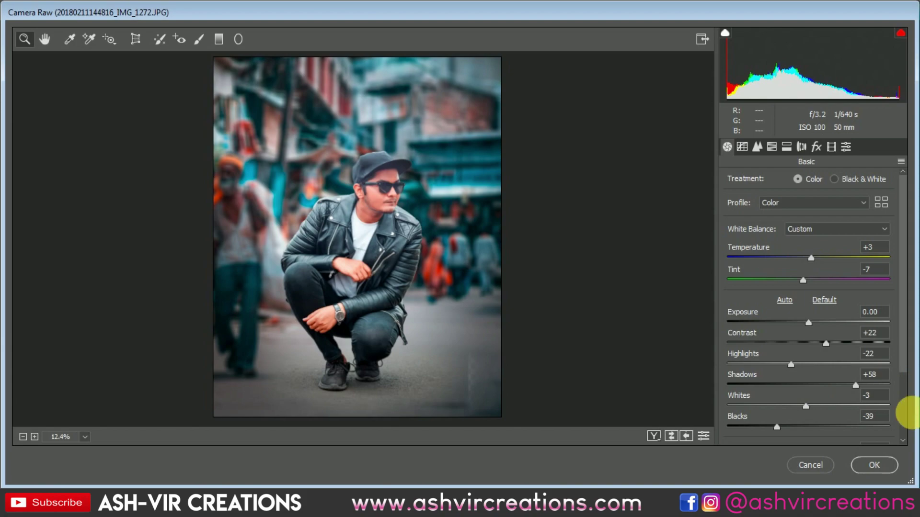
scroll(904, 366, down, 3)
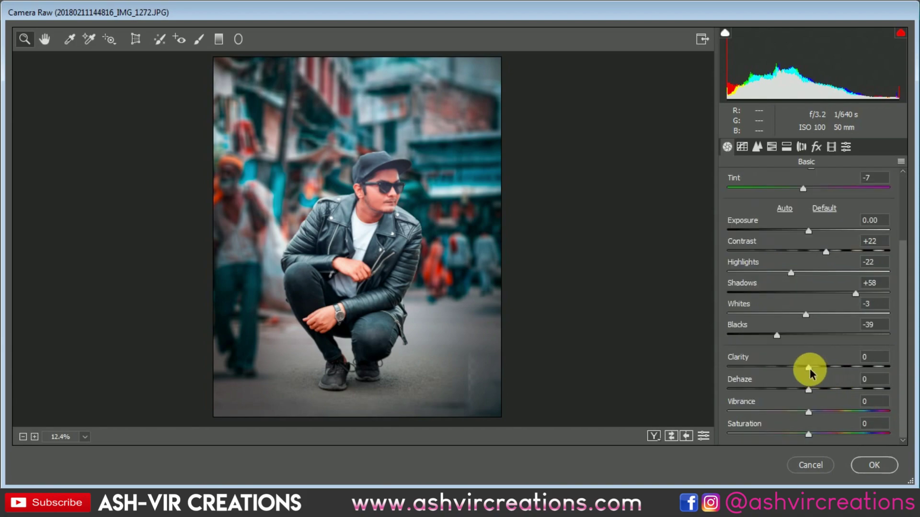
drag(809, 371, 824, 372)
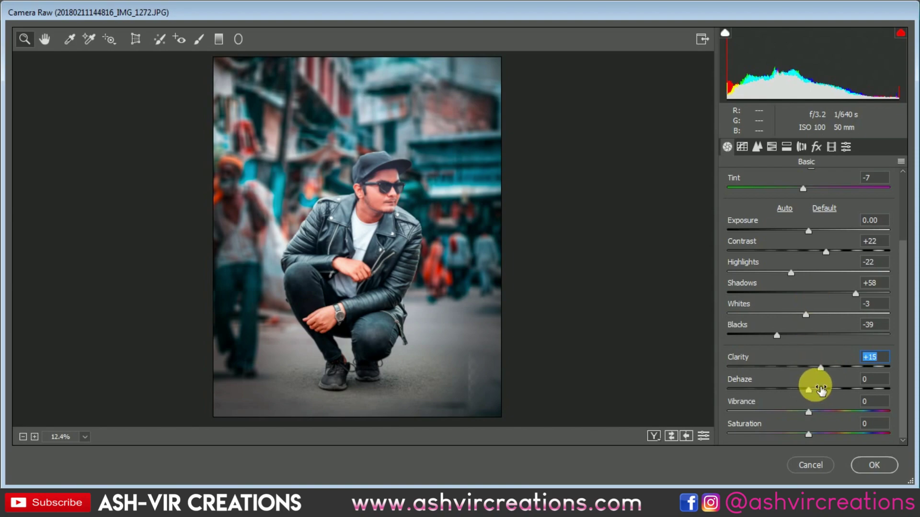
drag(810, 412, 799, 437)
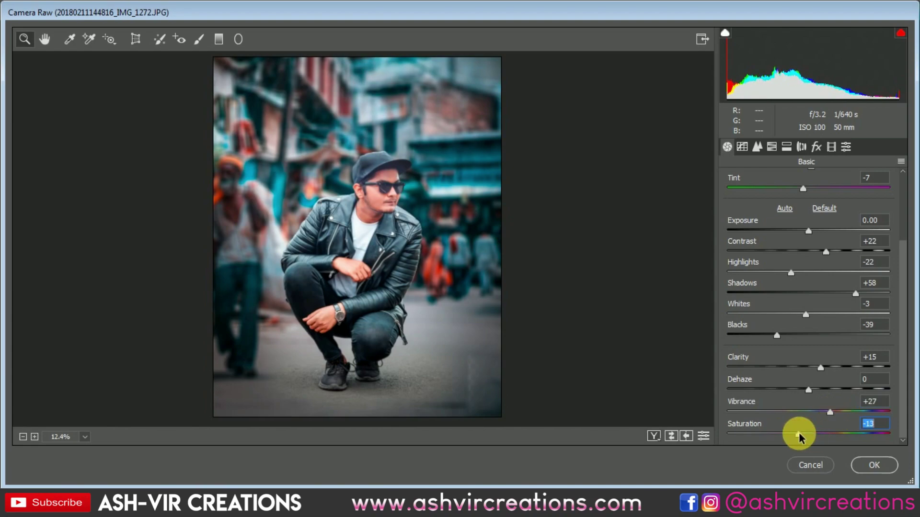
Shift the HSL hue of the Reds to +10 and of the Oranges to +31, checking the skin tone close up.
click(780, 149)
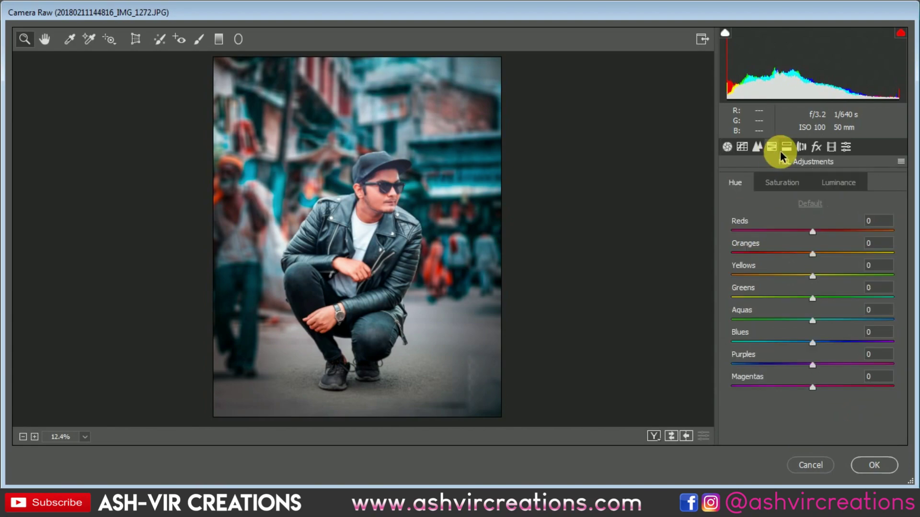
drag(813, 232, 824, 257)
click(407, 198)
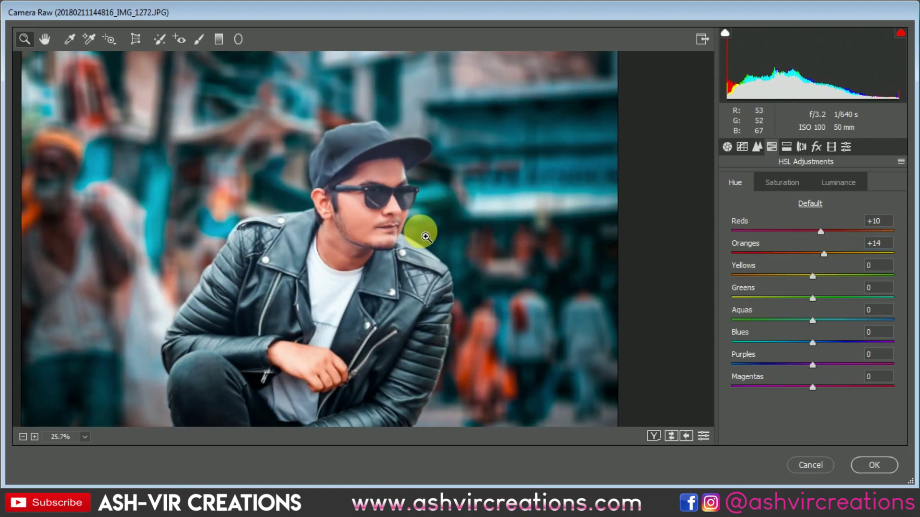
drag(827, 253, 844, 262)
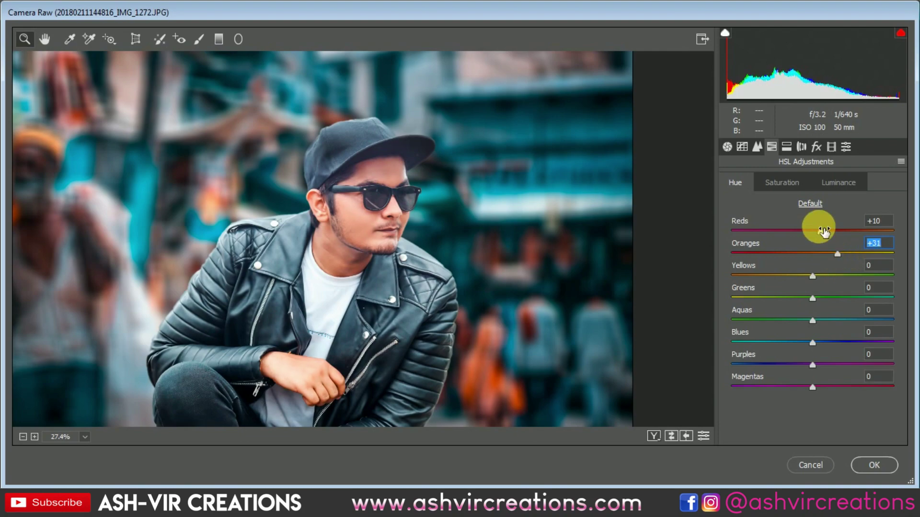
Reduce the HSL saturation of the Oranges to -16 and view the whole figure again.
click(784, 183)
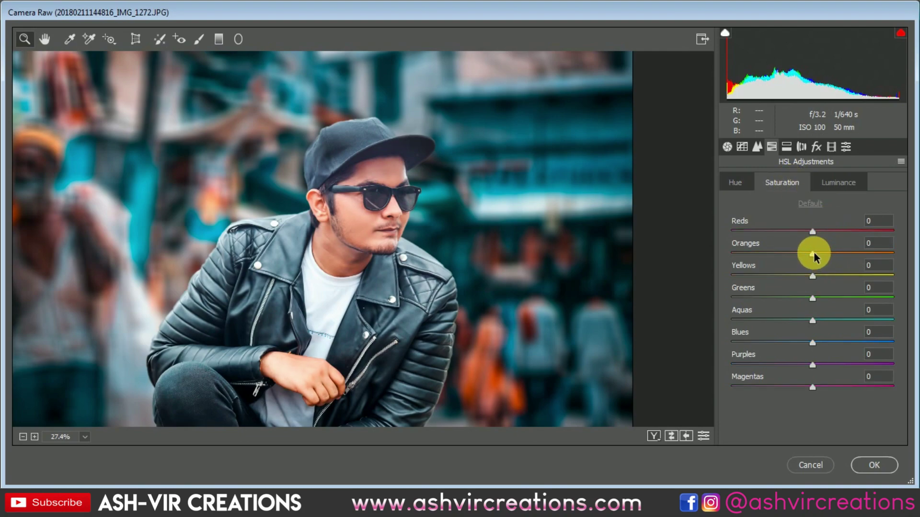
mouse_move(814, 251)
mouse_down()
mouse_move(789, 252)
mouse_move(801, 251)
mouse_up()
drag(545, 328, 511, 309)
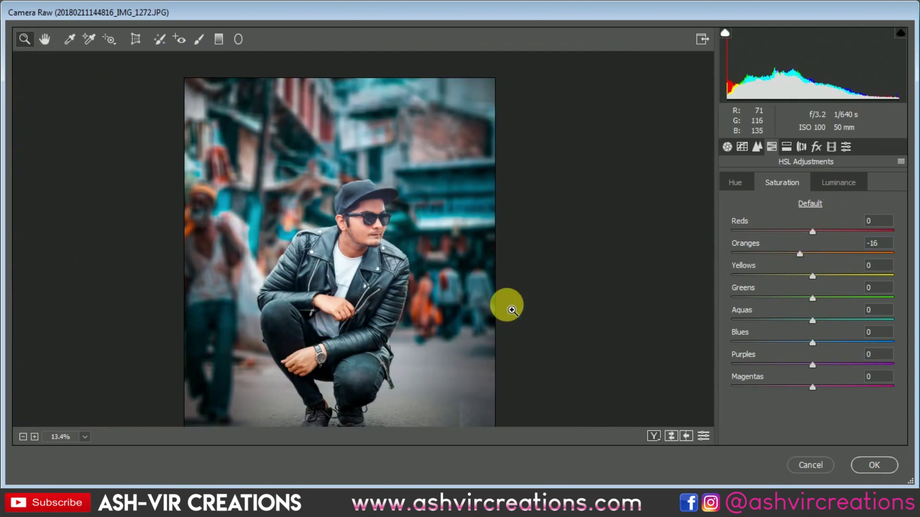
drag(410, 293, 404, 276)
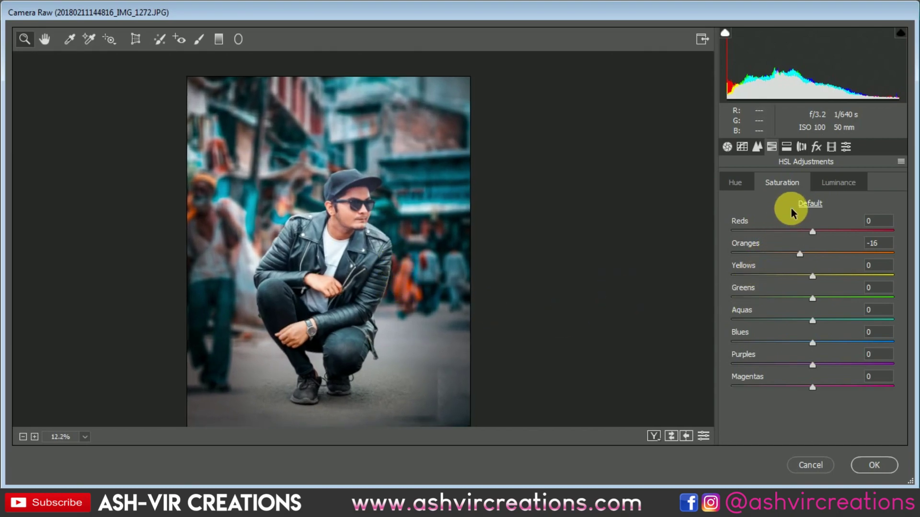
Set the HSL hue of the Yellows to +1 and of the Reds to -6, and the Reds saturation to -7.
click(747, 181)
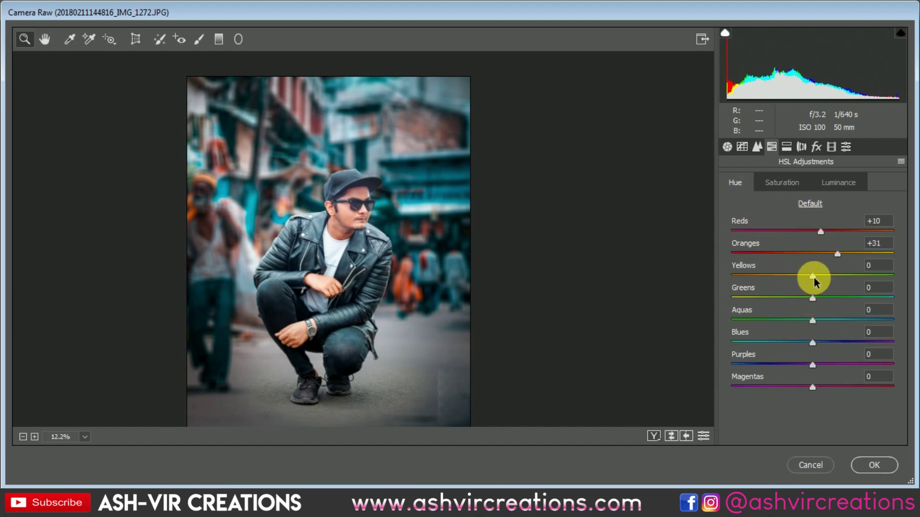
drag(813, 277, 731, 276)
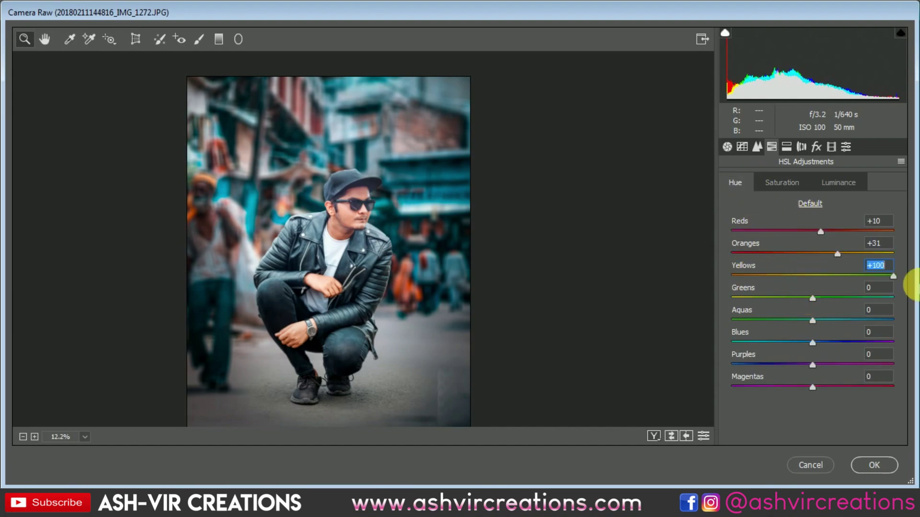
click(813, 275)
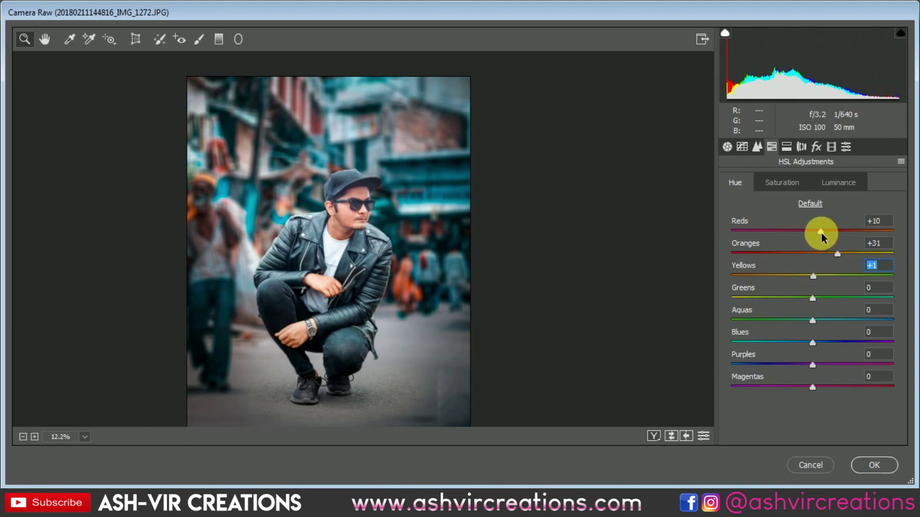
mouse_move(820, 232)
mouse_down()
mouse_move(770, 231)
mouse_move(858, 243)
mouse_move(795, 239)
mouse_move(809, 239)
mouse_move(801, 240)
mouse_move(803, 231)
mouse_up()
click(794, 183)
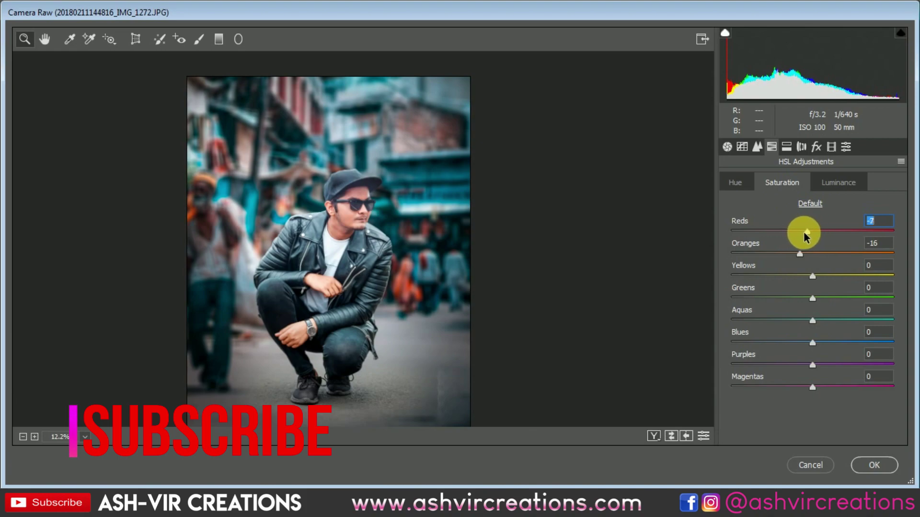
click(738, 182)
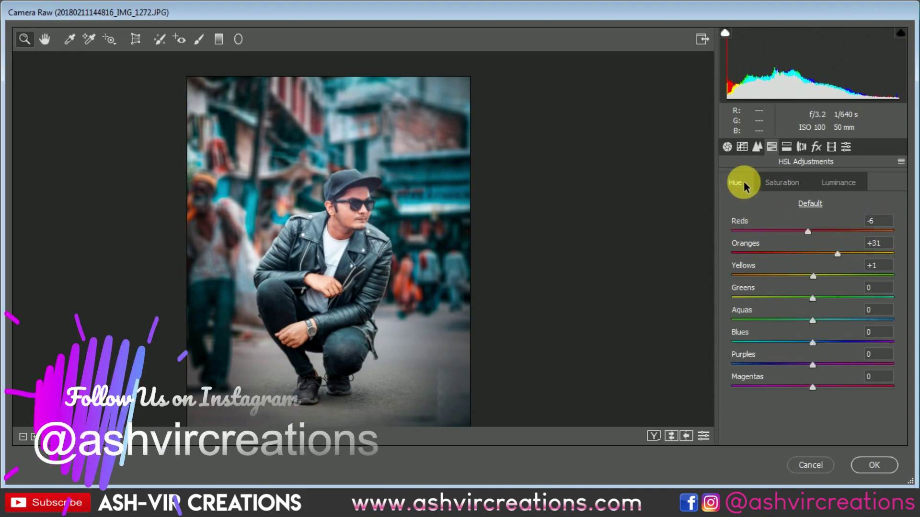
Adjust the post-crop vignette to amount -26, roundness +9 and feather 85.
click(815, 147)
mouse_move(797, 325)
mouse_down()
mouse_move(772, 320)
mouse_move(795, 324)
mouse_up()
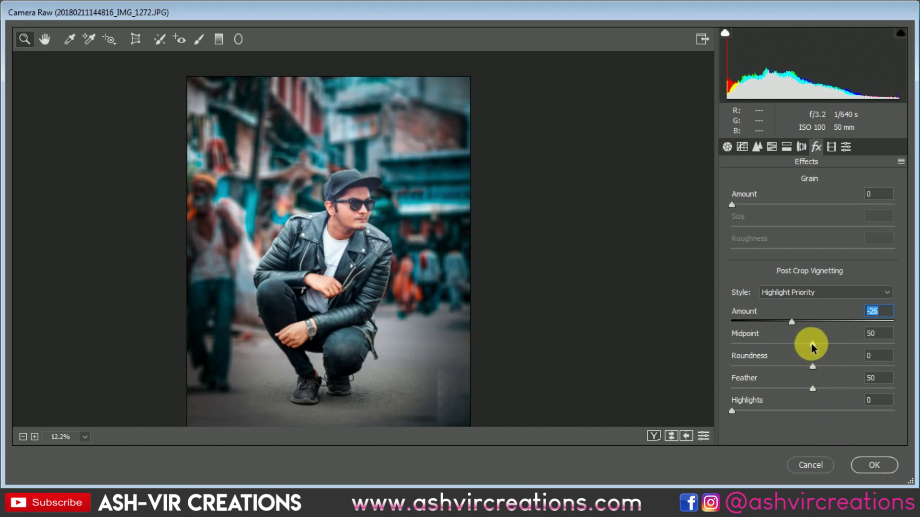
drag(812, 345, 868, 395)
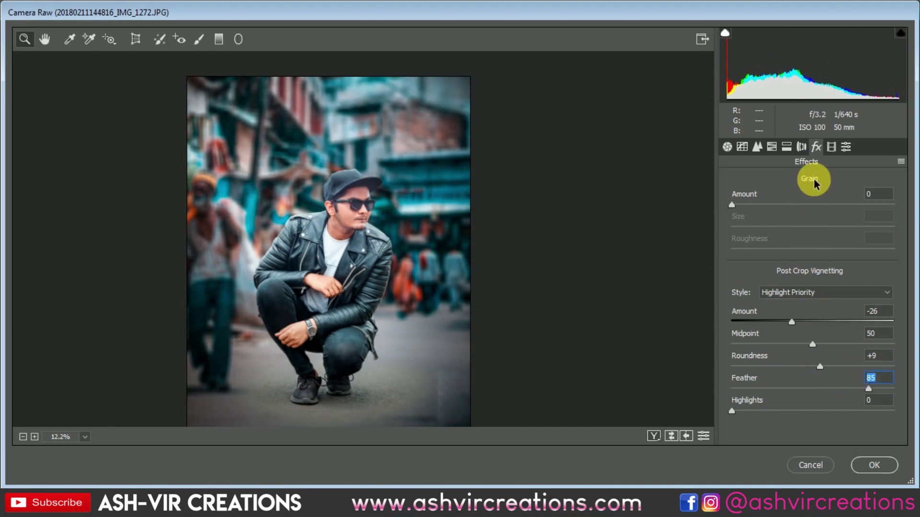
Tint the highlights in Split Toning with hue 83 and saturation 10.
click(786, 147)
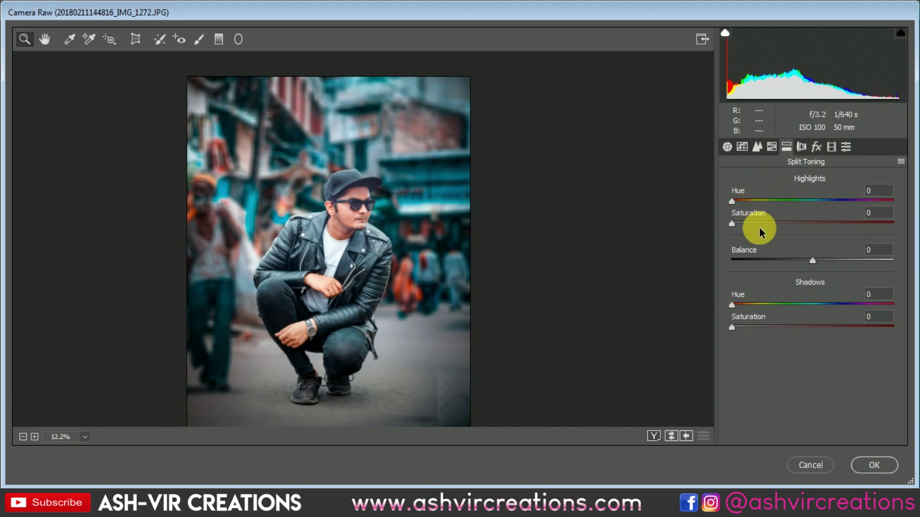
mouse_move(757, 228)
mouse_down()
mouse_move(753, 203)
mouse_move(733, 226)
mouse_move(761, 230)
mouse_up()
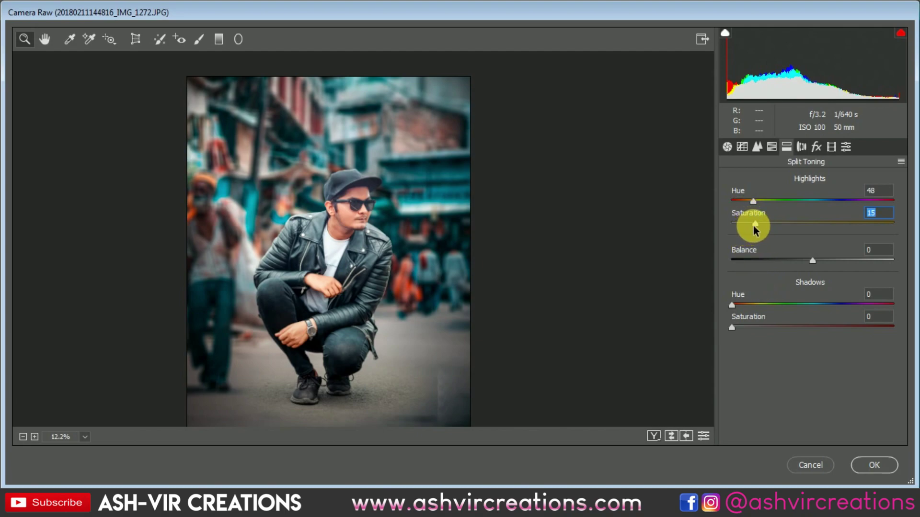
drag(755, 230, 765, 207)
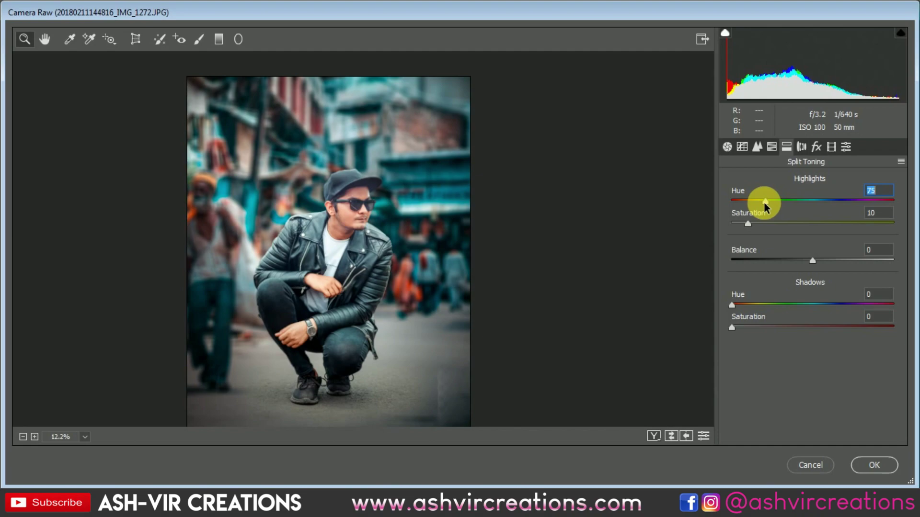
Tint the shadows in Split Toning with hue 189 and saturation 10.
drag(763, 302, 817, 310)
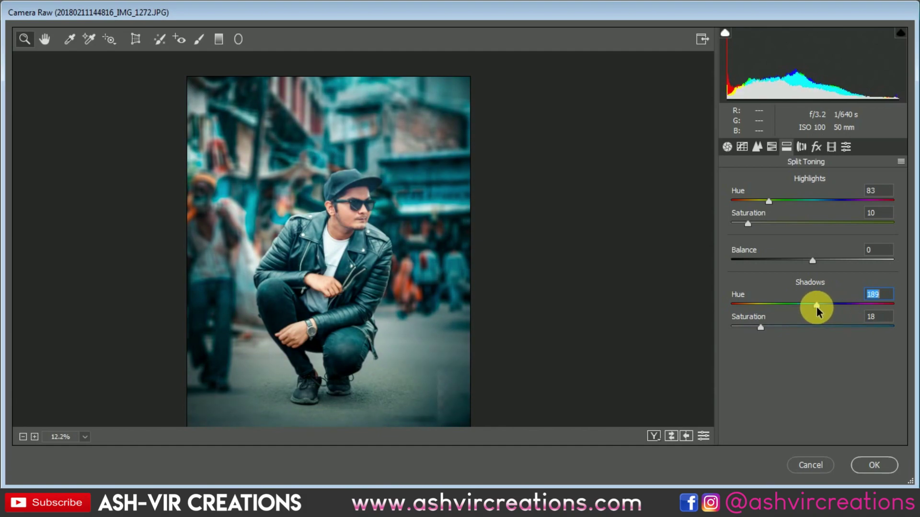
mouse_move(760, 327)
mouse_down()
mouse_move(772, 326)
mouse_move(714, 335)
mouse_move(749, 337)
mouse_up()
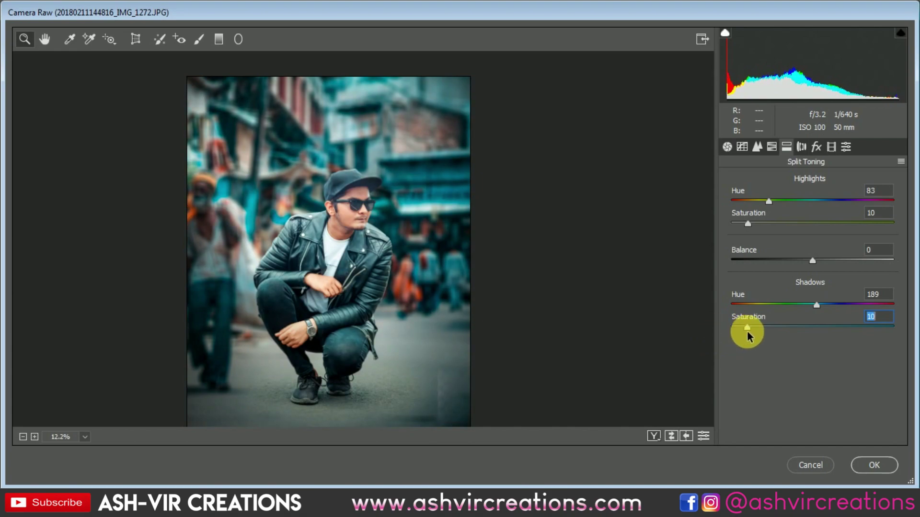
mouse_move(346, 289)
mouse_down()
mouse_move(334, 277)
mouse_move(341, 285)
mouse_up()
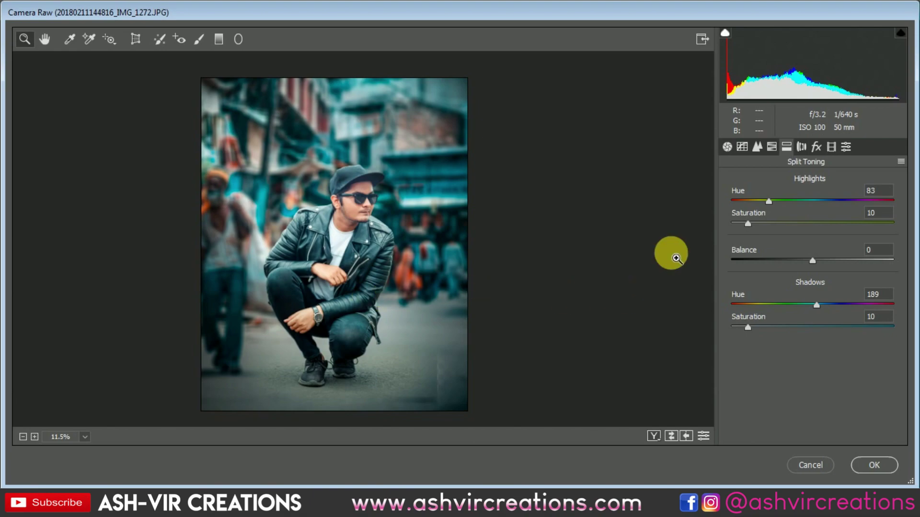
Lift the black point of the RGB point tone curve to output 13 and anchor the shadows at input 65, output 65.
click(733, 146)
click(741, 148)
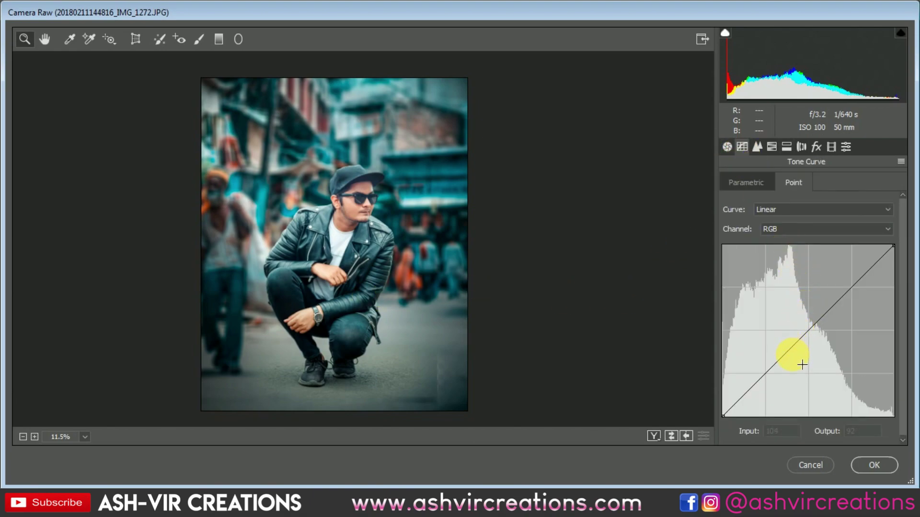
click(766, 375)
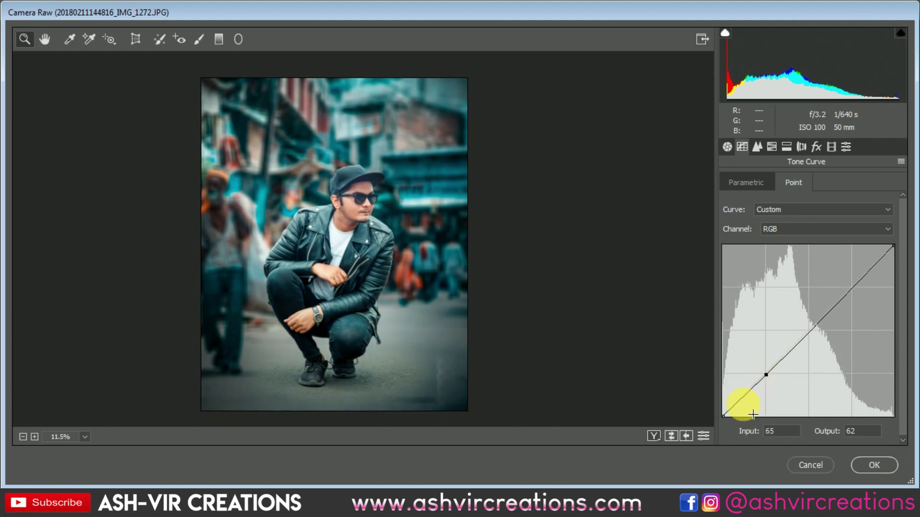
mouse_move(723, 415)
mouse_down()
mouse_move(723, 404)
mouse_move(726, 415)
mouse_up()
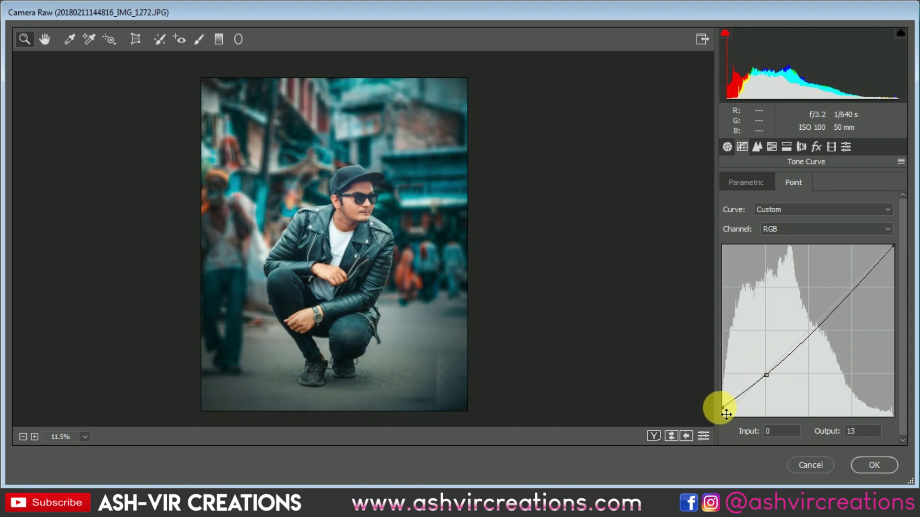
drag(772, 380, 771, 380)
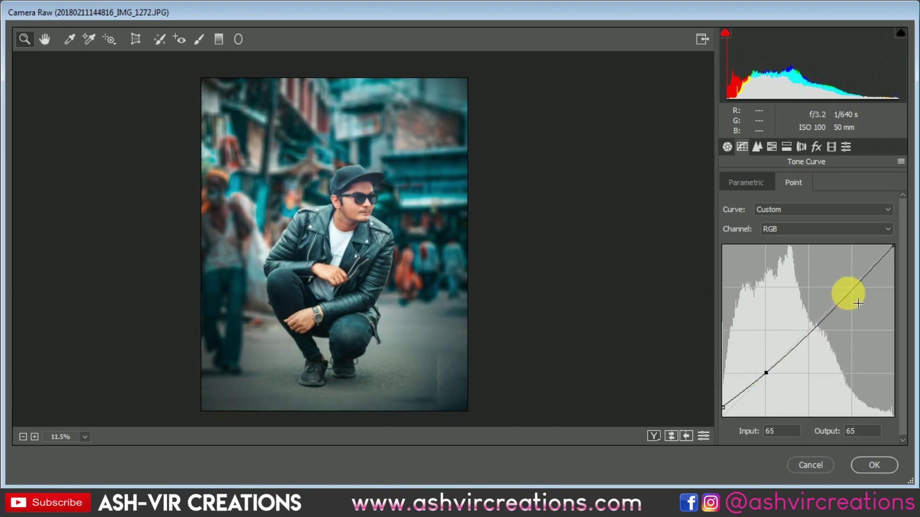
Anchor the tone curve highlights at input 193, output 194, raise the black point to output 20, and apply the Camera Raw grade.
click(853, 285)
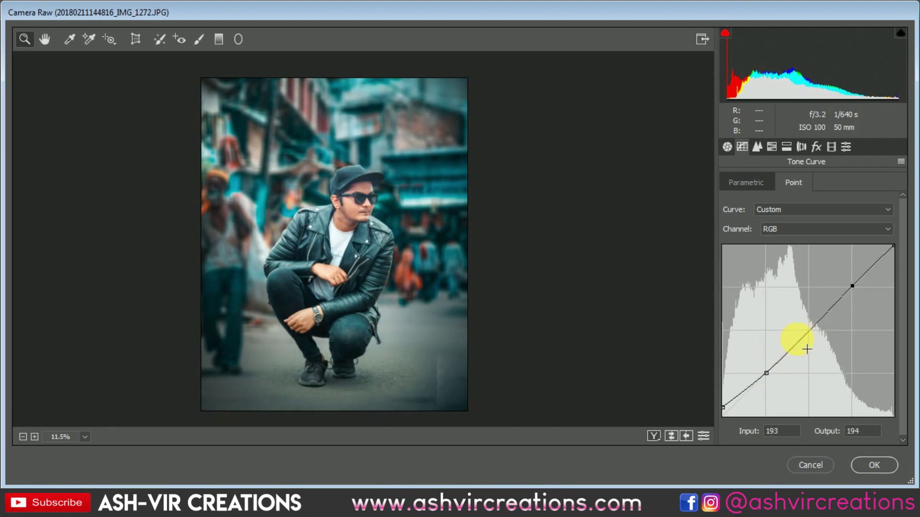
drag(730, 416, 723, 409)
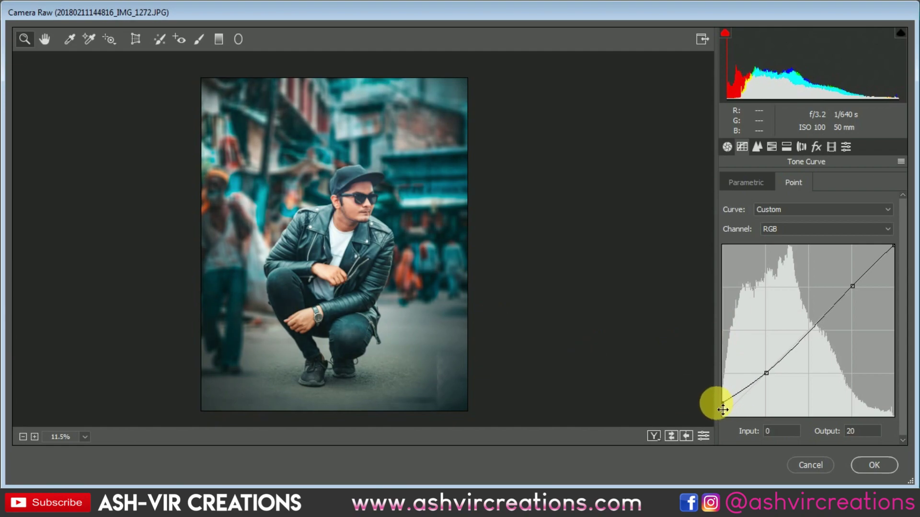
click(870, 466)
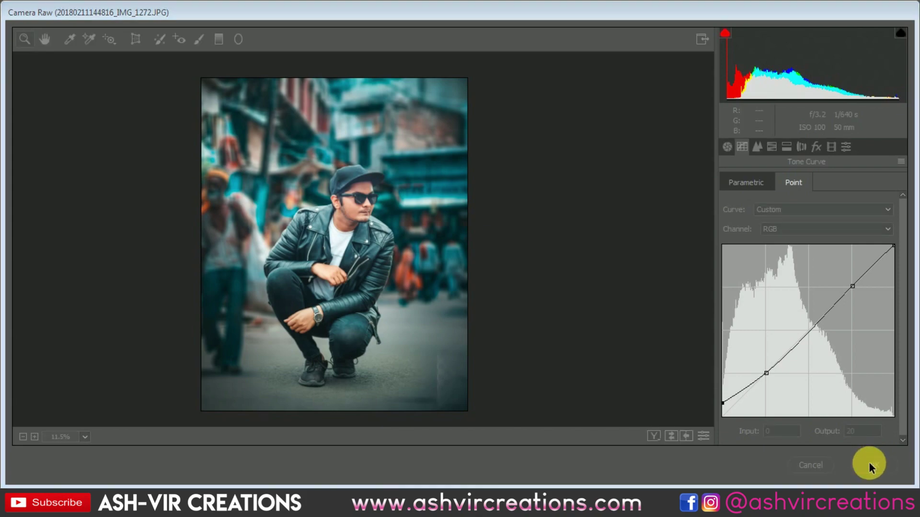
Compare the graded Color Fill 1 layer with the original photo by hiding and showing it.
scroll(413, 309, down, 1)
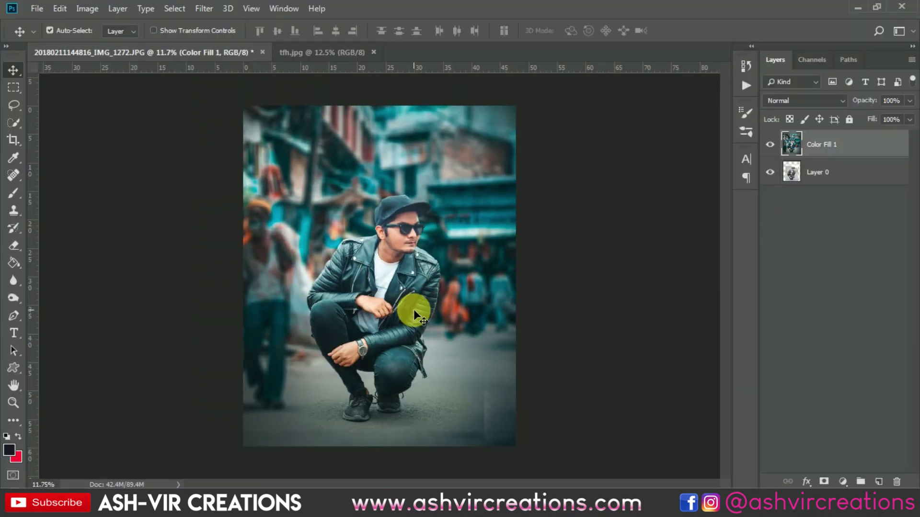
click(772, 145)
click(772, 145)
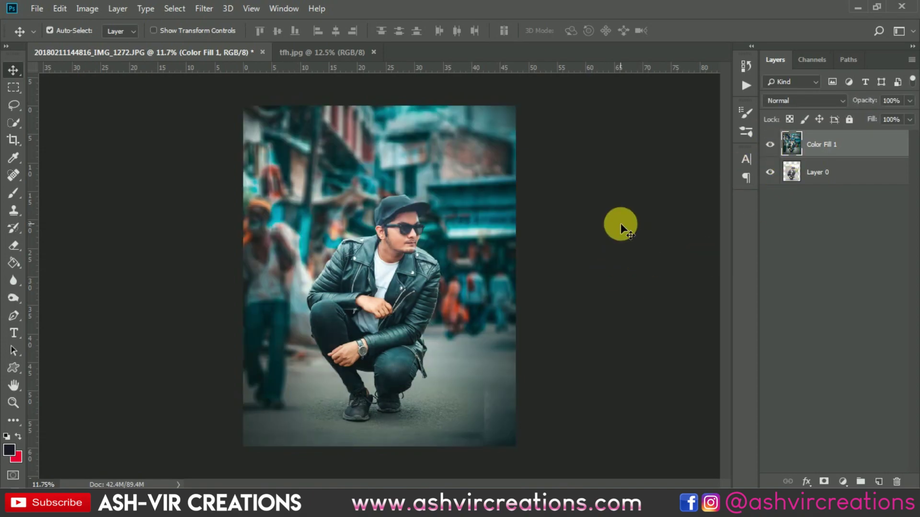
scroll(620, 223, up, 1)
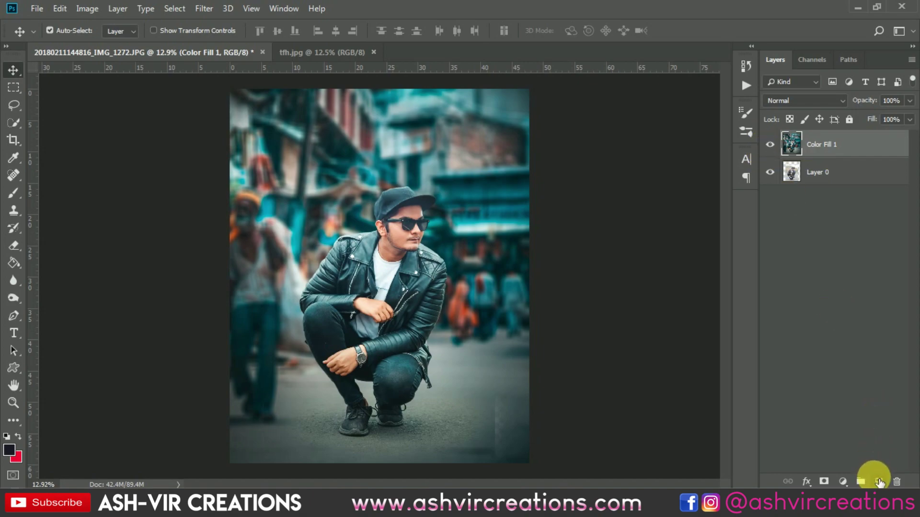
Add a new layer above Color Fill 1 and set the brush foreground color to a fully saturated orange with hue 27.
click(879, 481)
click(14, 192)
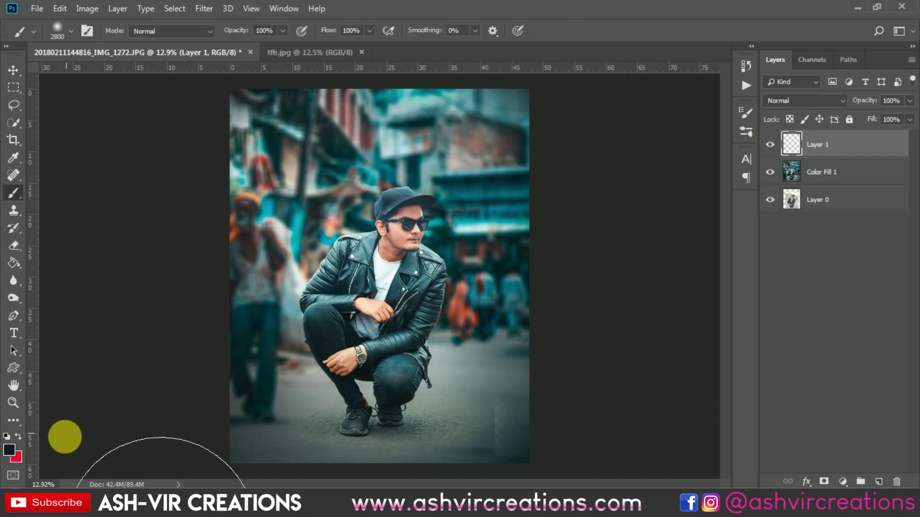
click(12, 453)
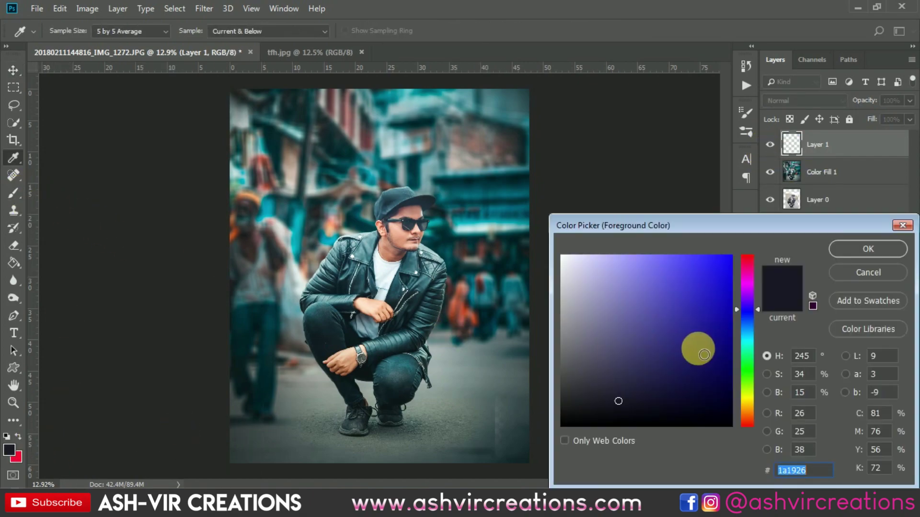
click(745, 410)
drag(746, 410, 751, 414)
click(731, 256)
click(841, 248)
key(b)
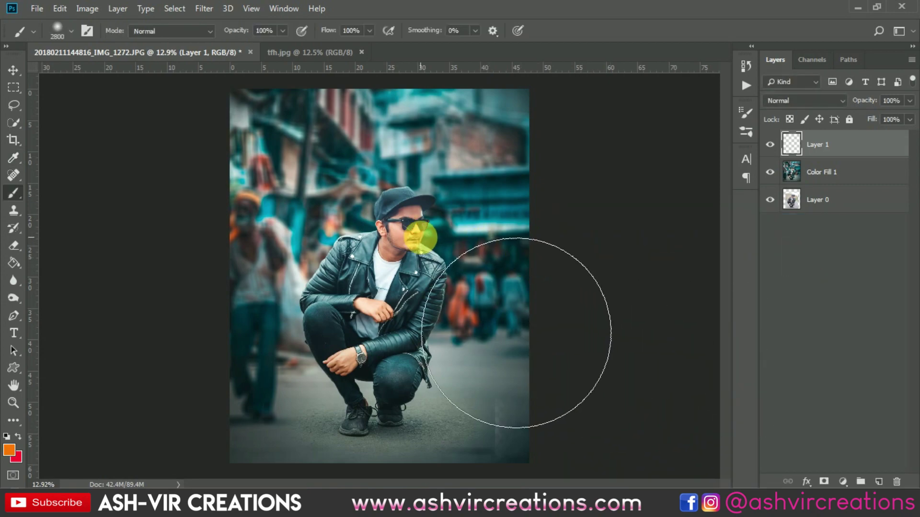
Dab one orange spot above the man's cap with a 291 px soft round brush and set its layer to Screen blending.
right_click(421, 231)
click(559, 253)
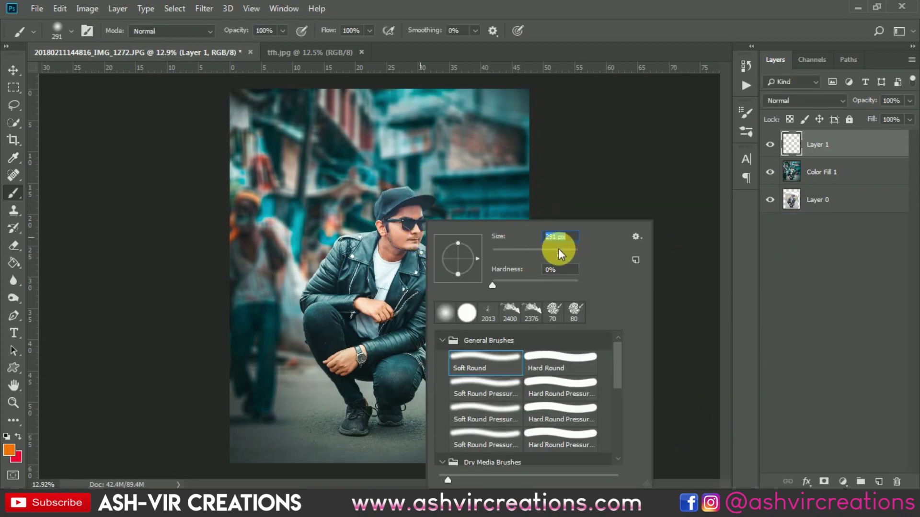
click(428, 180)
click(809, 101)
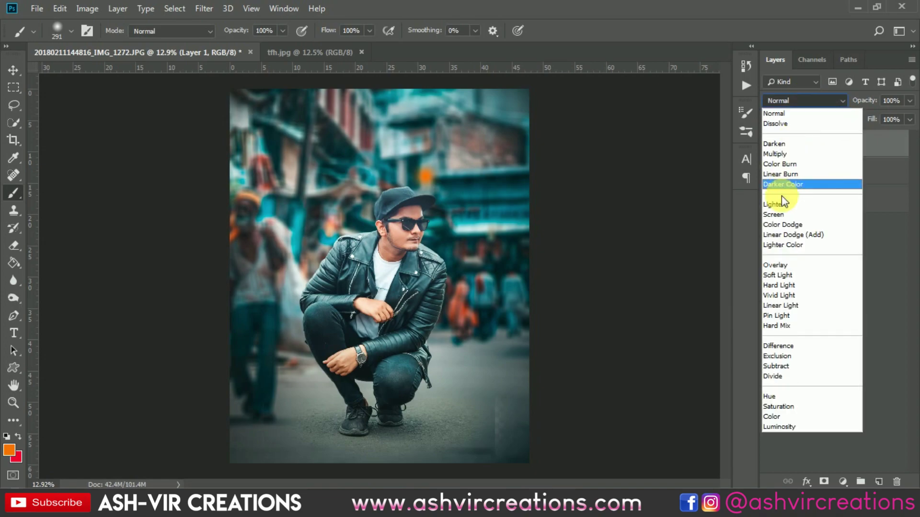
click(778, 215)
Enlarge the orange glow to about 1002% and move it over the upper right corner of the photo.
key(ctrl+t)
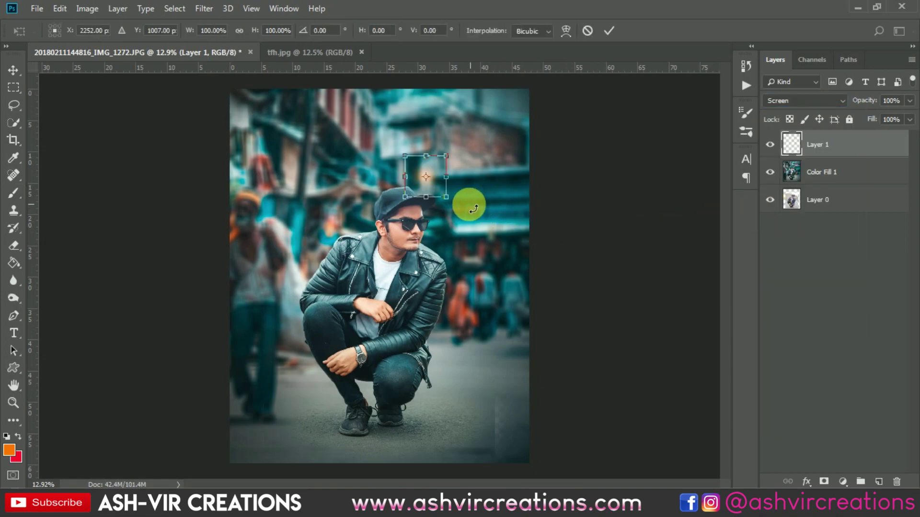
drag(468, 206, 516, 170)
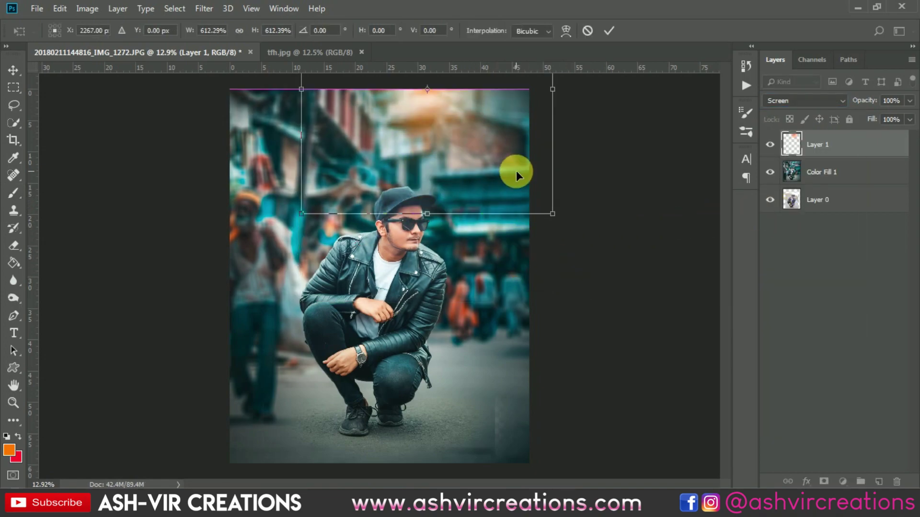
drag(645, 289, 642, 288)
drag(519, 200, 545, 165)
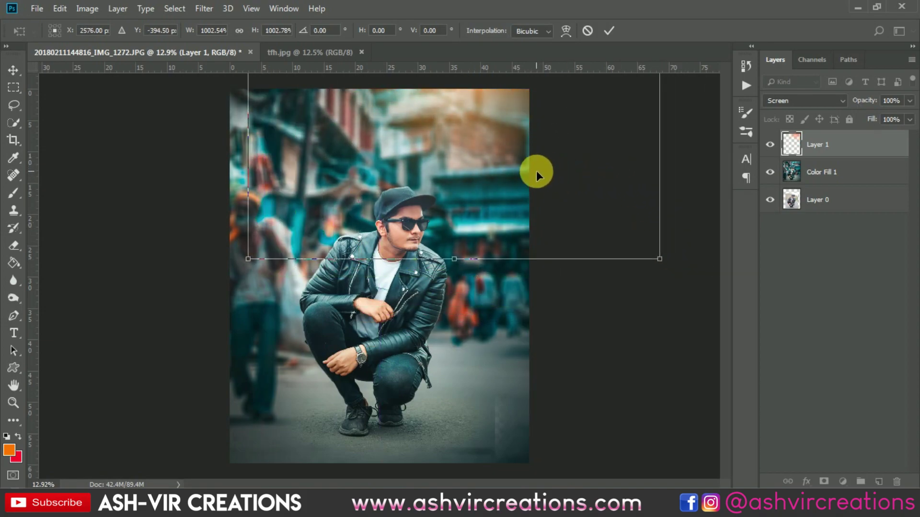
key(Return)
key(b)
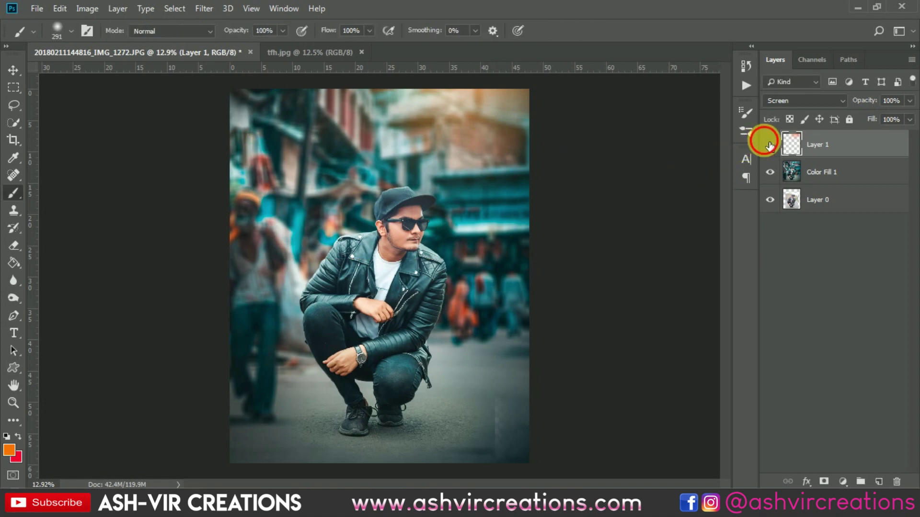
Compare the photo with and without the orange glow by toggling Layer 1's visibility.
click(769, 145)
click(770, 145)
click(770, 145)
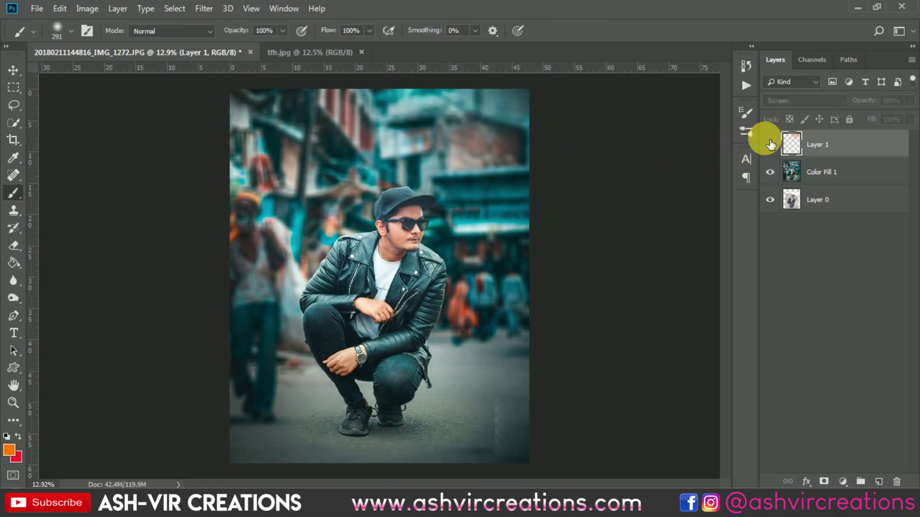
click(770, 145)
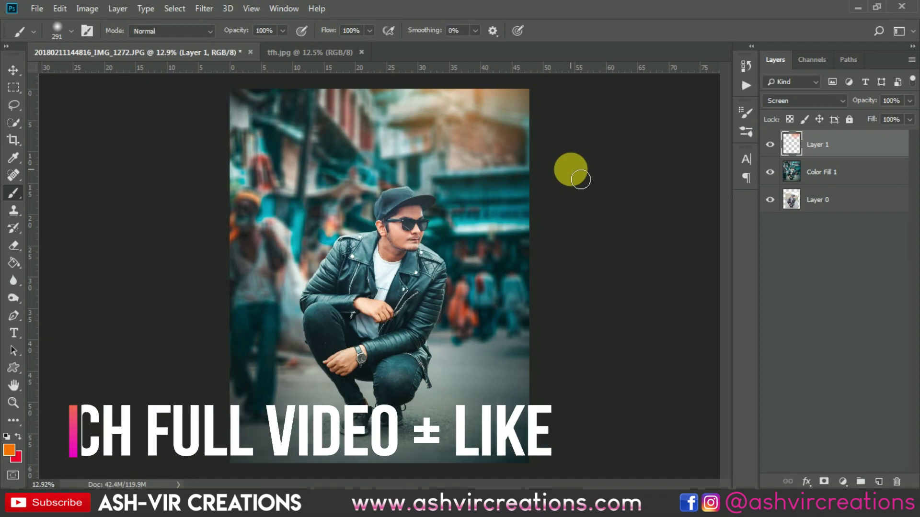
key(v)
key(ctrl+minus)
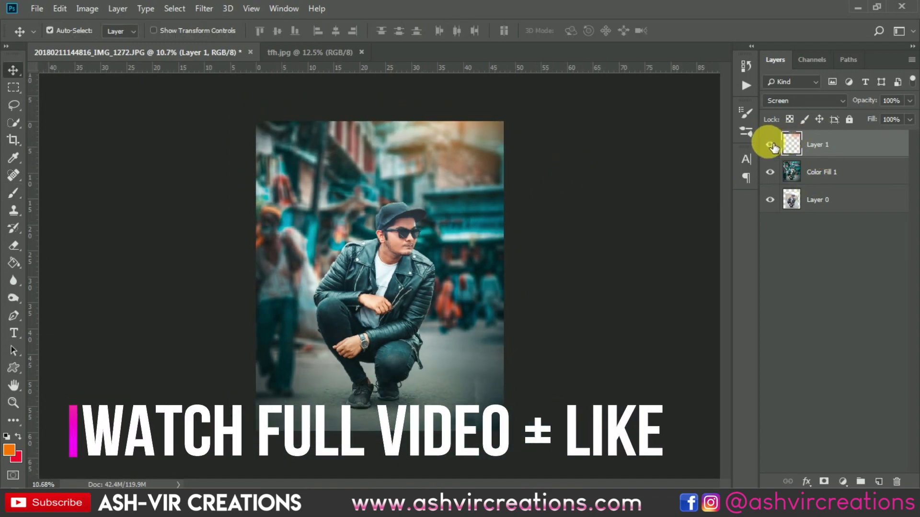
Add another new layer and paint a soft white (ffffff) spot on the background beside the man's shoulder.
click(879, 482)
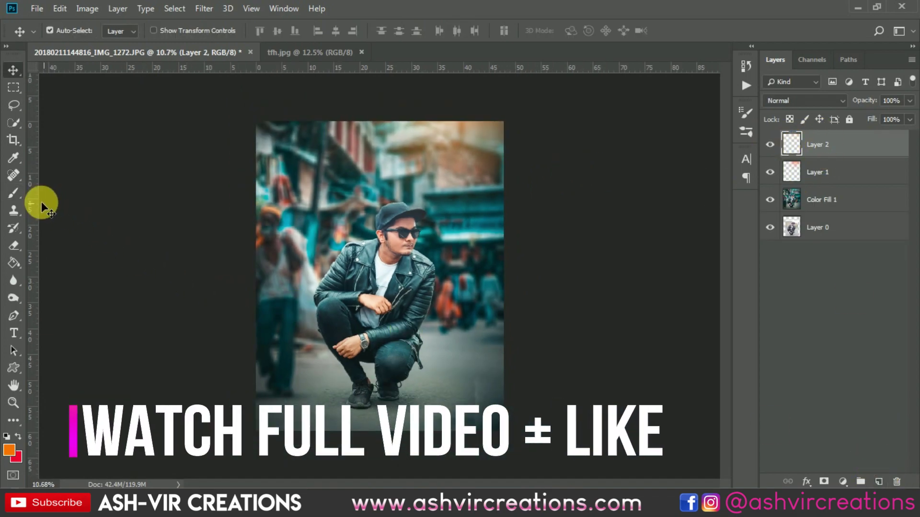
click(13, 193)
click(9, 449)
click(561, 256)
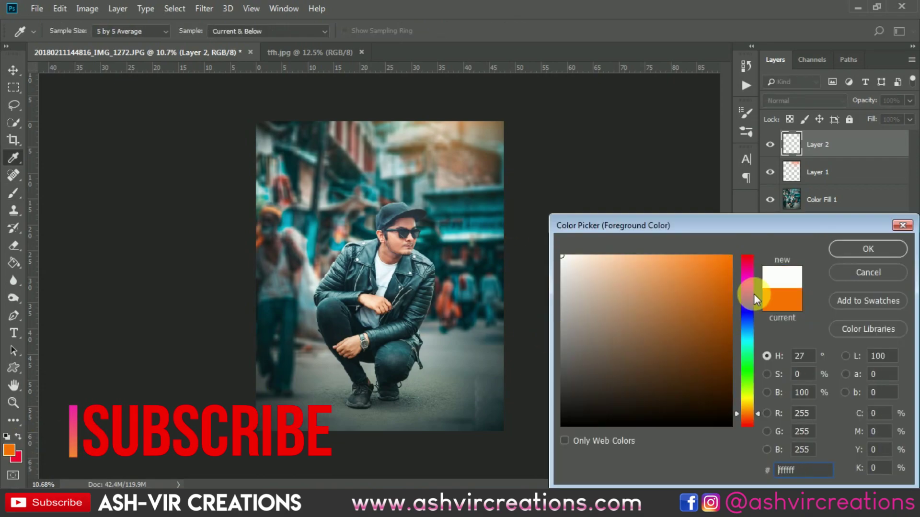
click(848, 249)
key(v)
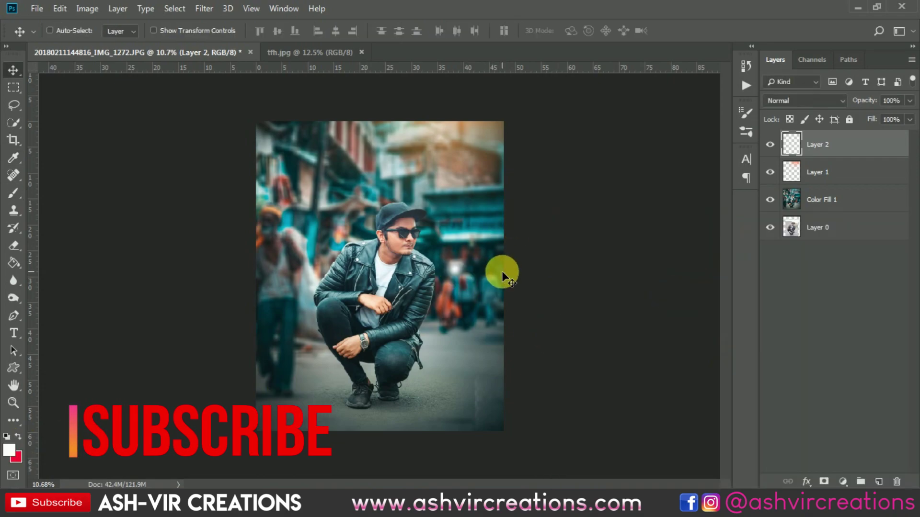
Enlarge the white spot with Free Transform and place it over the orange glow in the photo's upper right corner.
click(60, 8)
click(125, 292)
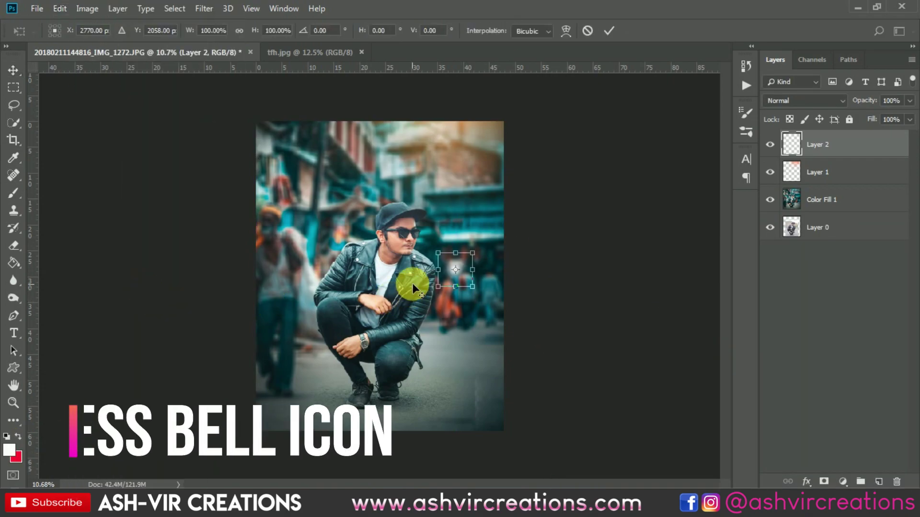
drag(473, 286, 483, 128)
key(Return)
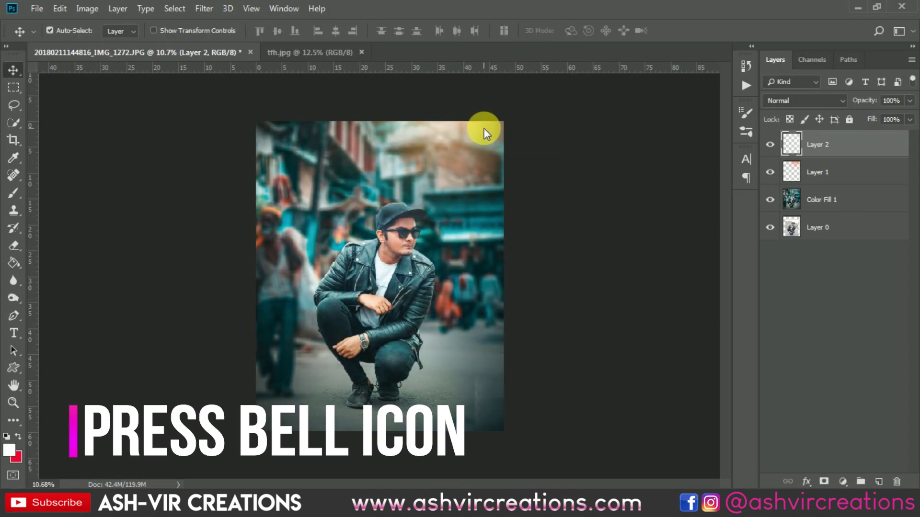
Compare the photo with and without the white glow by toggling Layer 2's visibility.
key(ctrl+plus)
click(770, 144)
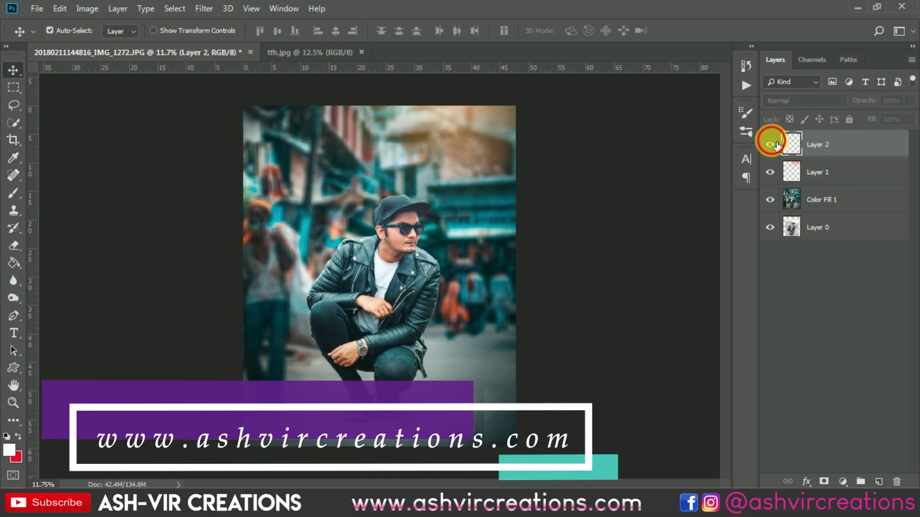
click(770, 144)
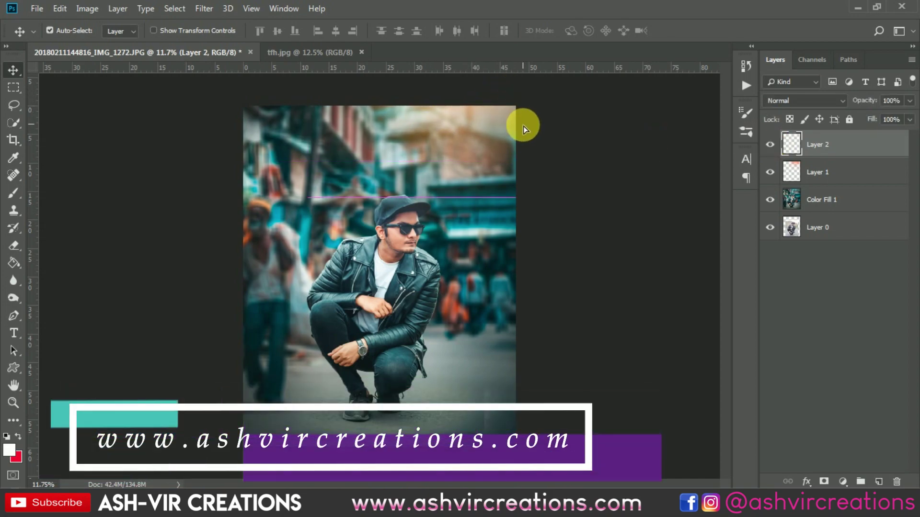
click(772, 145)
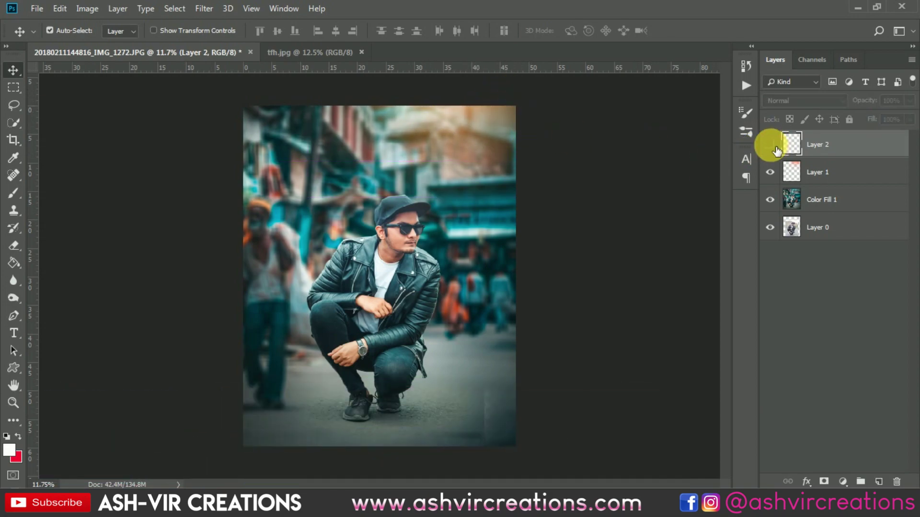
click(773, 144)
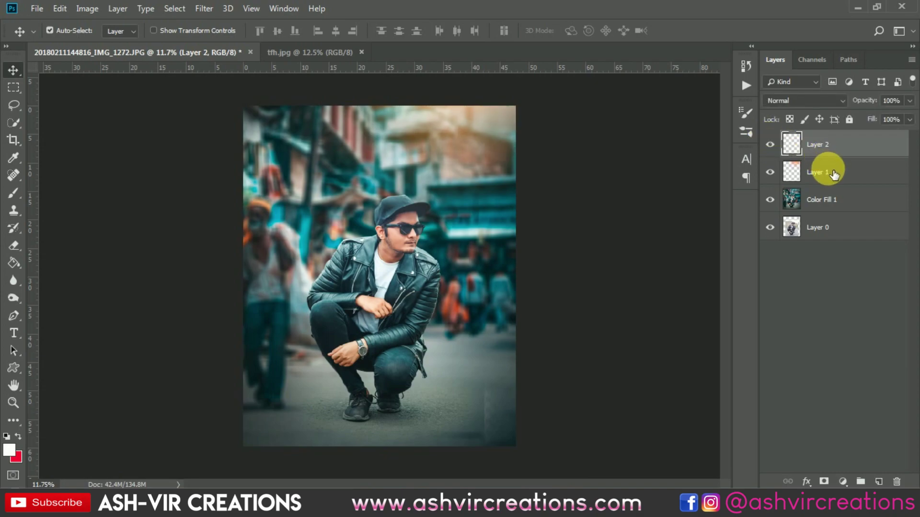
Merge Layer 2, Layer 1 and Color Fill 1 into a single layer.
shift+click(821, 199)
right_click(825, 204)
click(681, 376)
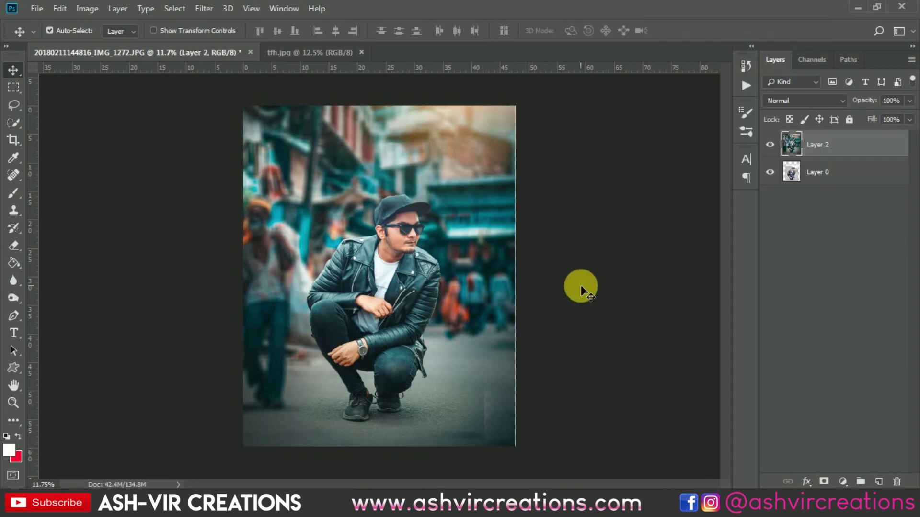
Inspect the merged image up close and compare it with the original portrait by hiding and showing the merged layer.
key(ctrl+0)
scroll(580, 285, up, 11)
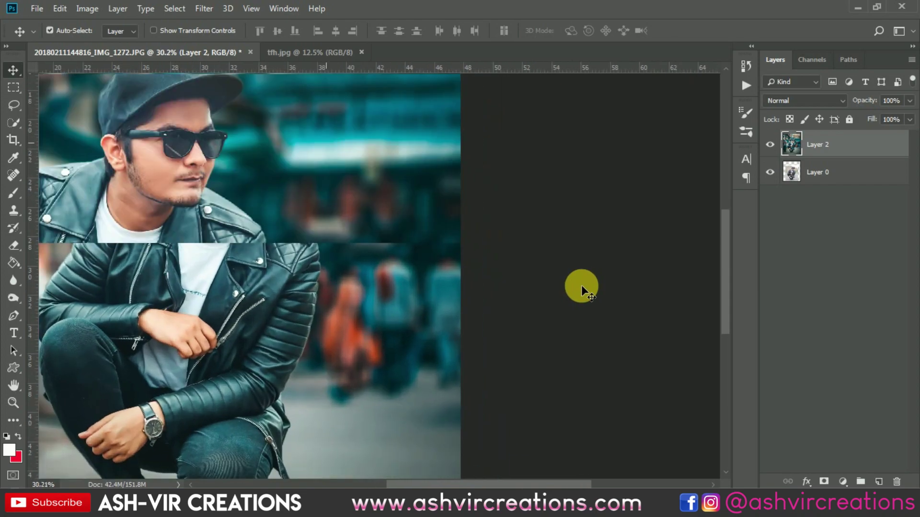
scroll(582, 285, down, 10)
scroll(422, 259, up, 1)
key(ctrl+0)
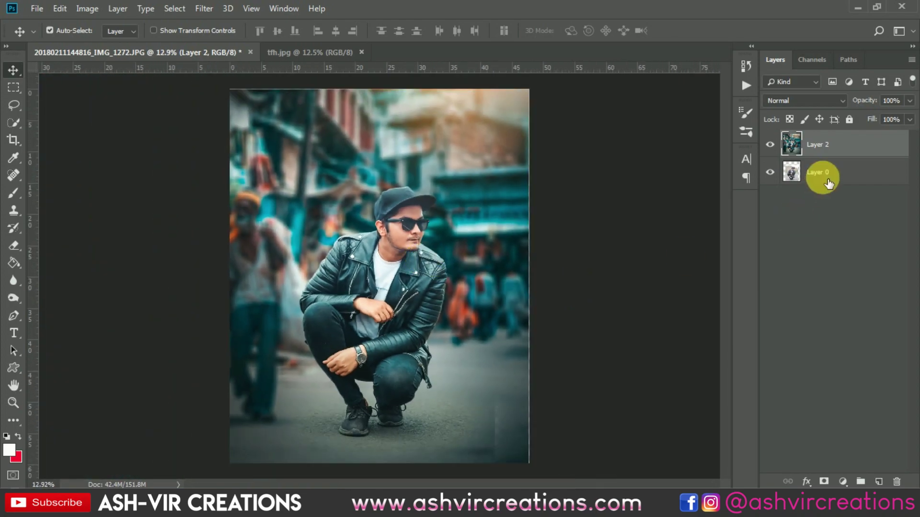
click(770, 145)
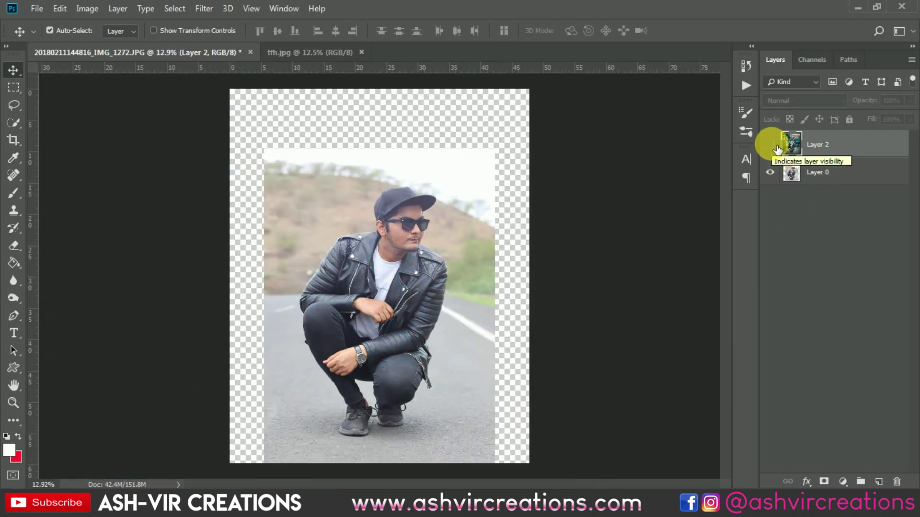
click(772, 145)
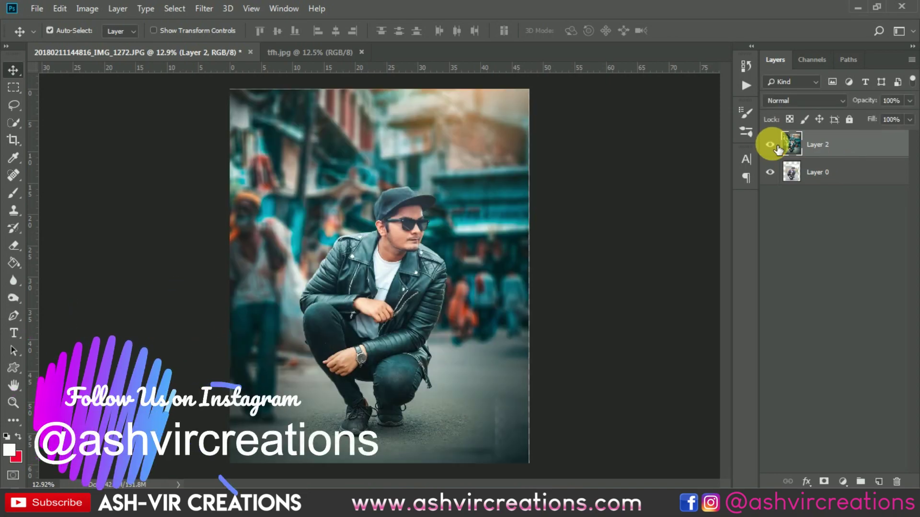
click(770, 144)
click(770, 145)
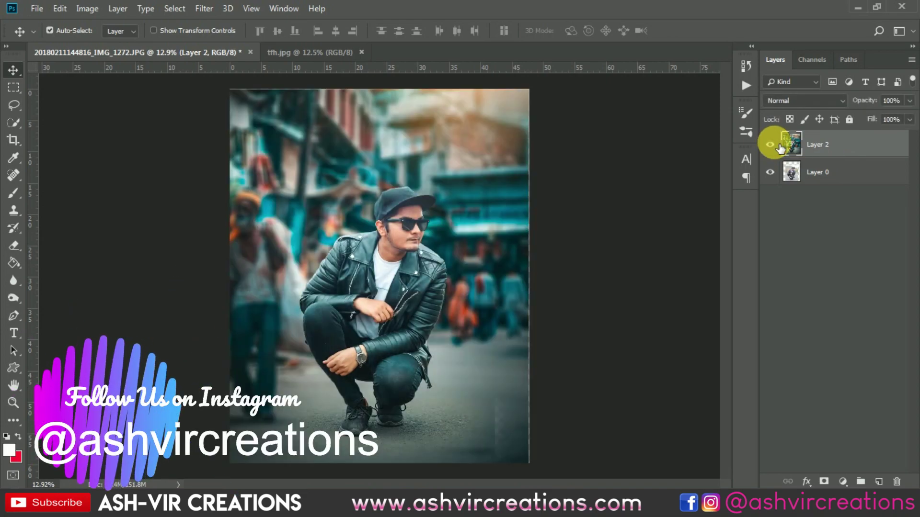
click(771, 145)
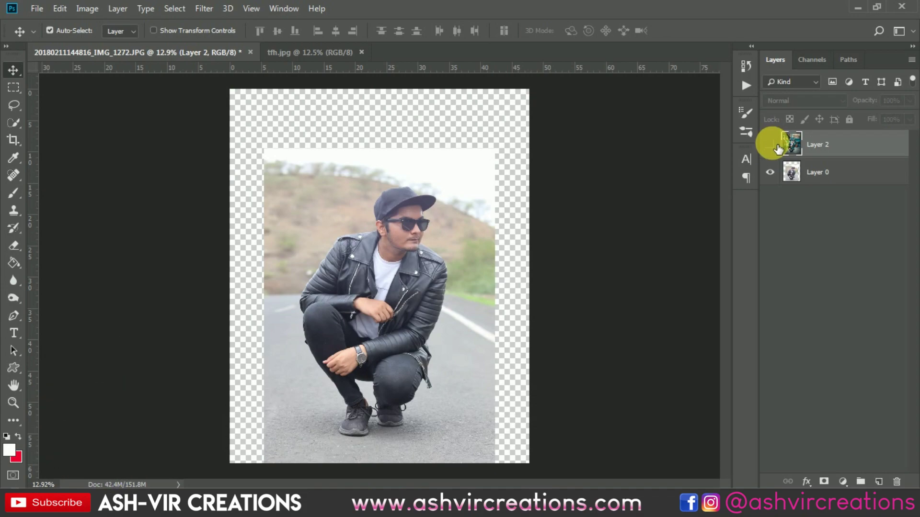
click(771, 145)
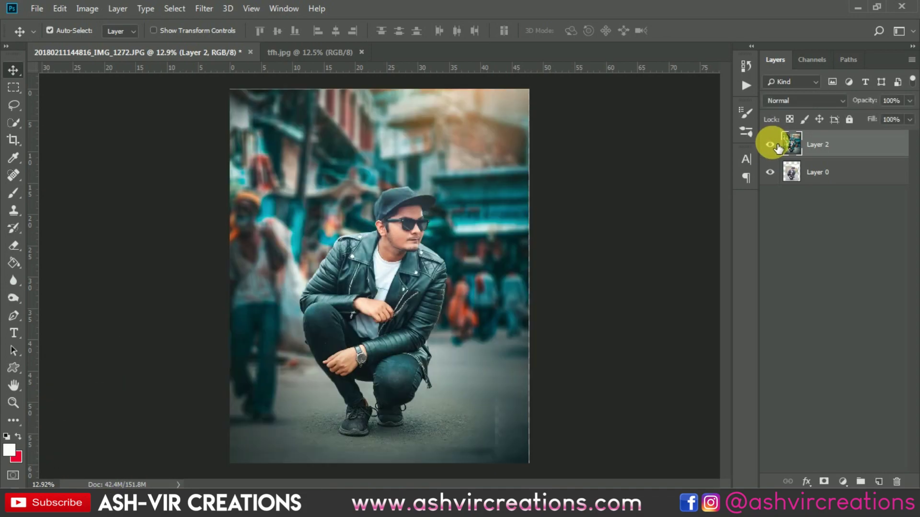
click(771, 144)
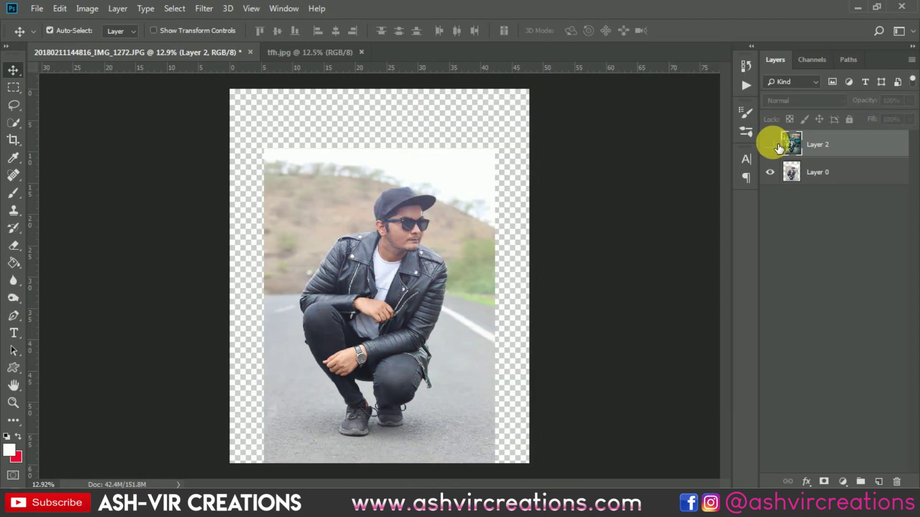
click(771, 145)
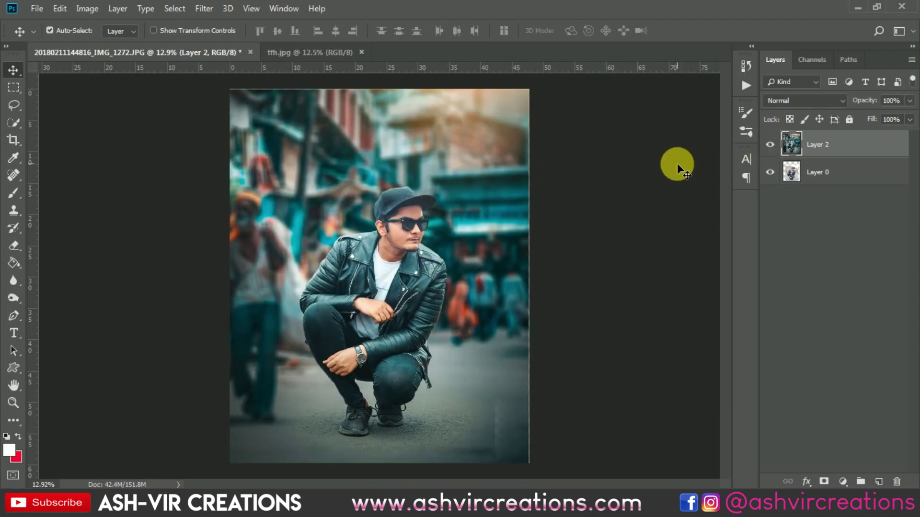